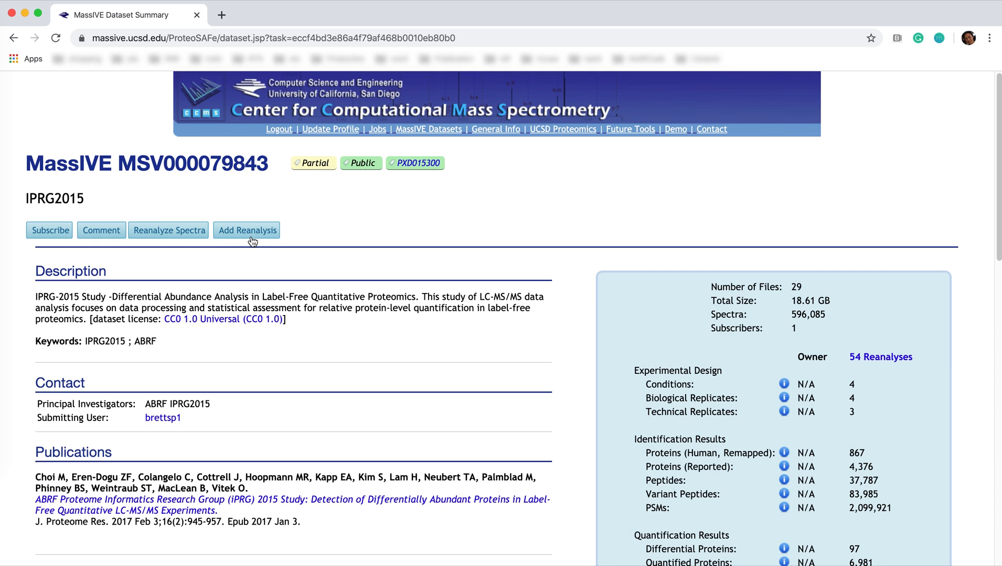
# - Start adding a reanalysis to MSV000079843, titled "MassIVE.quant reanalysis from offline MaxQuant+MSstats results", and describe its Andromeda, MaxQuant and MSstats processing of the iPRG2015 data
pyautogui.click(260, 234)
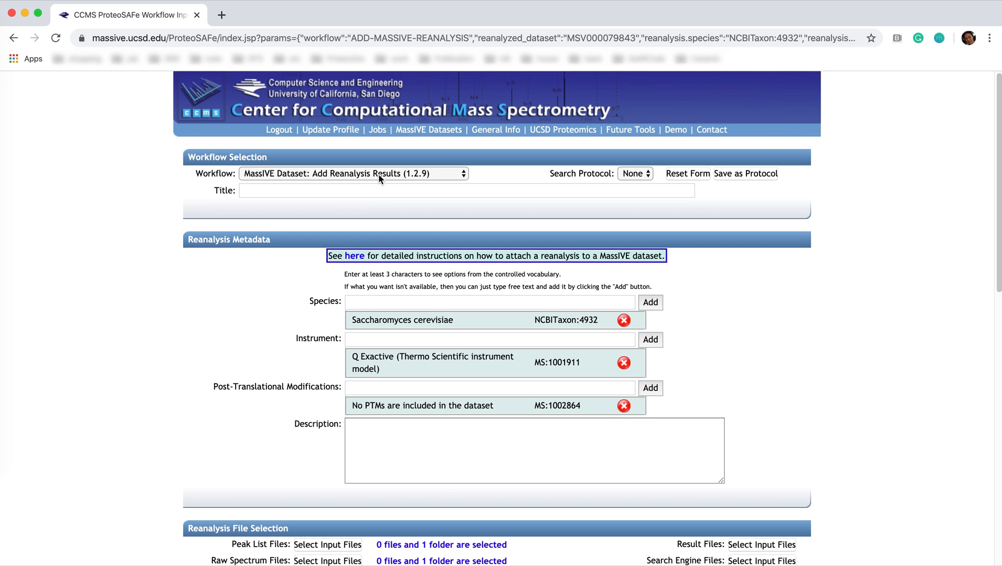
pyautogui.click(277, 191)
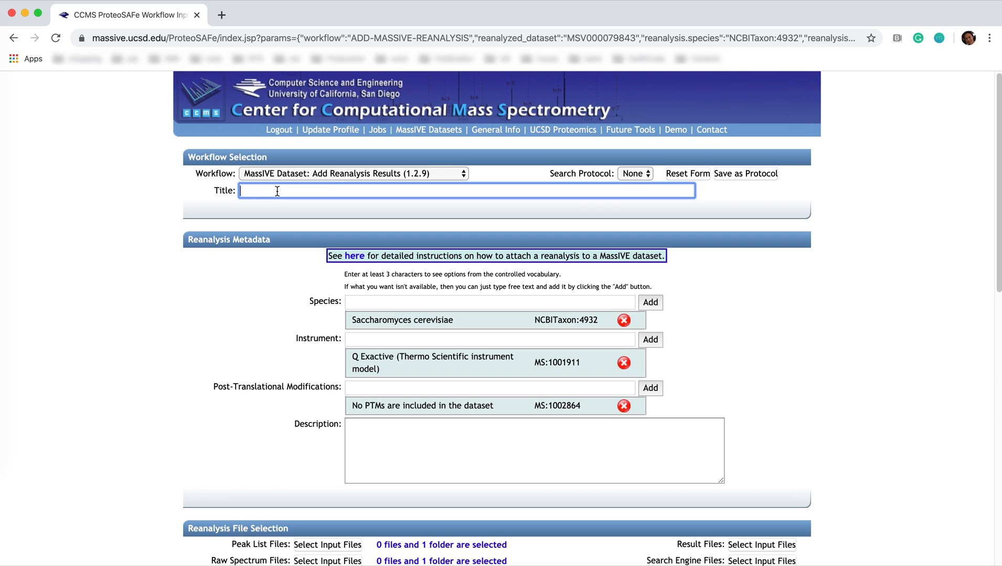
pyautogui.click(366, 434)
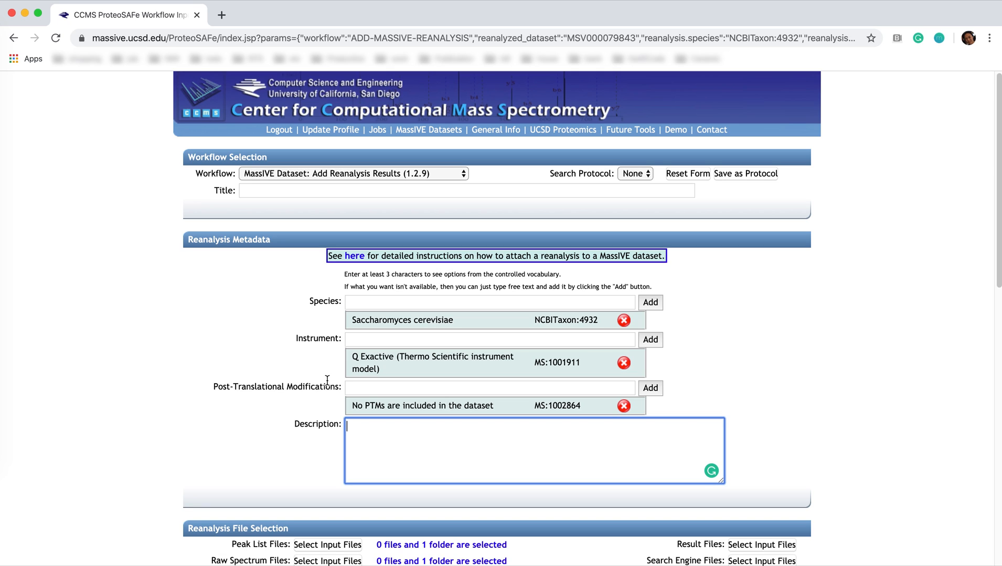
pyautogui.click(339, 191)
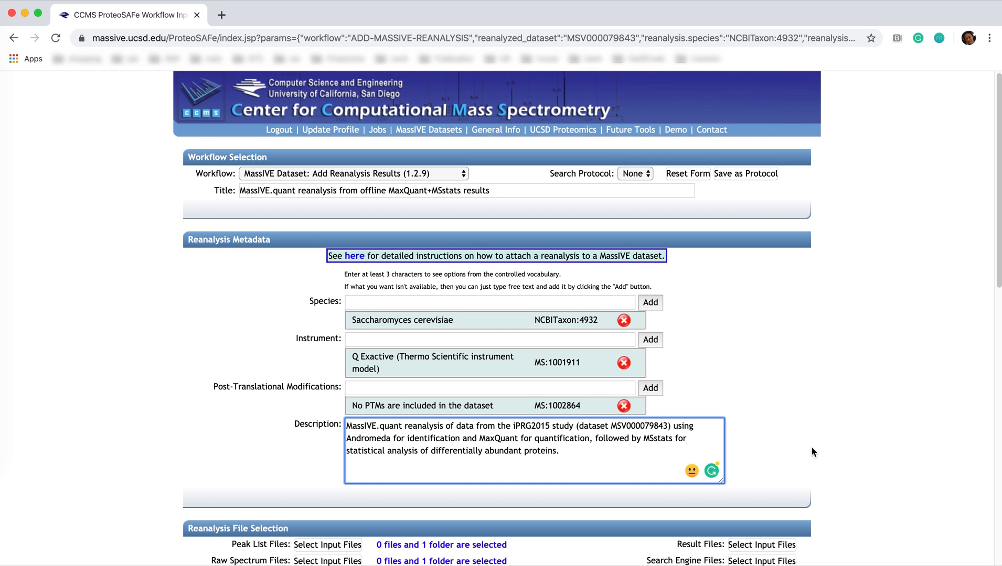
# - Open the input file selection for the reanalysis's quantification results
pyautogui.scroll(-3, 811, 448)
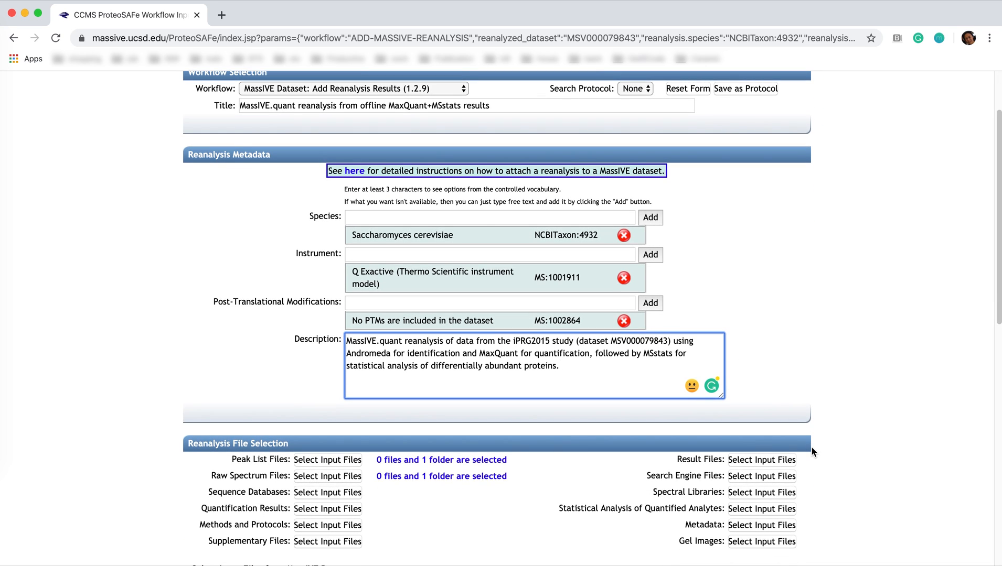
pyautogui.scroll(-8, 811, 448)
pyautogui.scroll(-5, 811, 449)
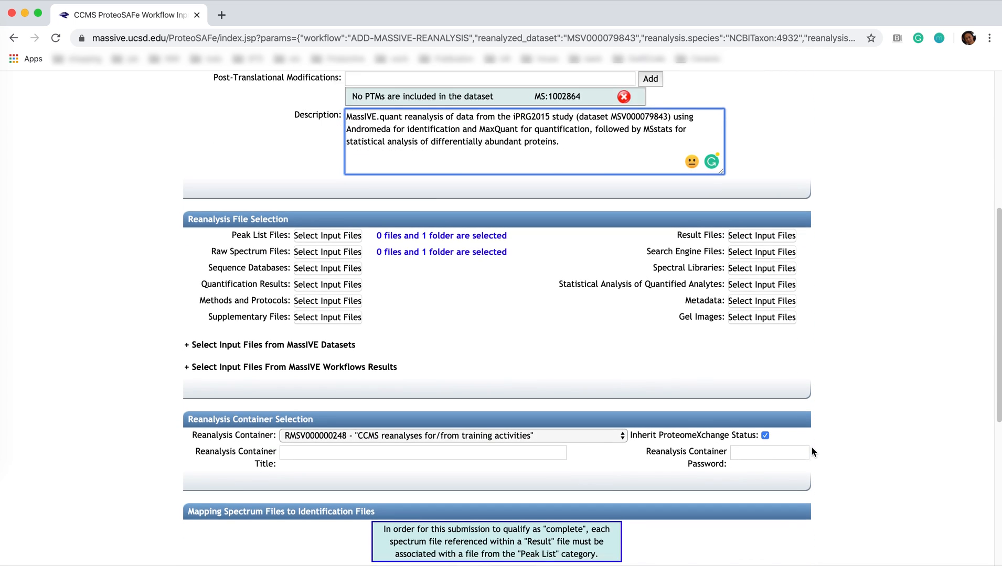
pyautogui.scroll(-1, 812, 448)
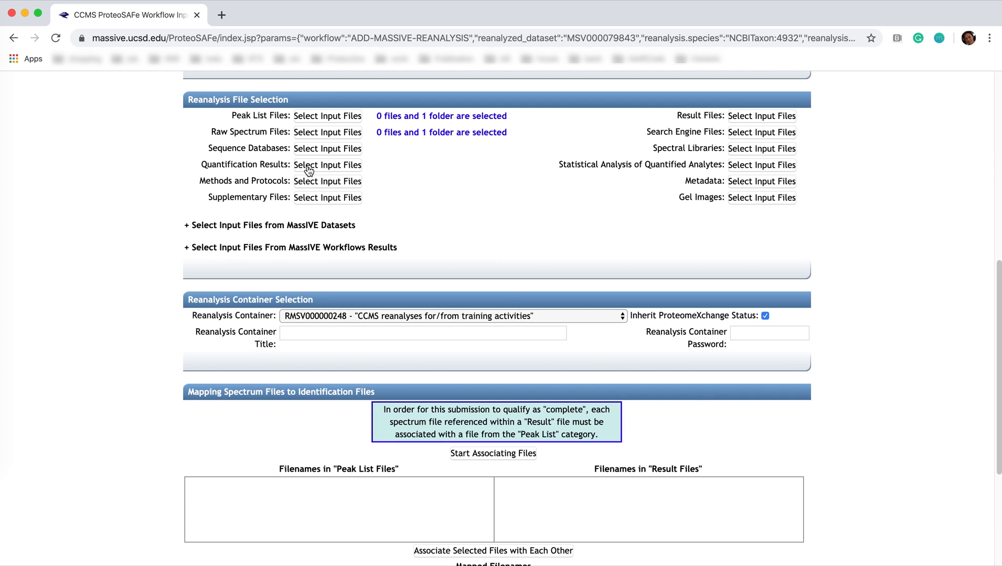
pyautogui.click(355, 166)
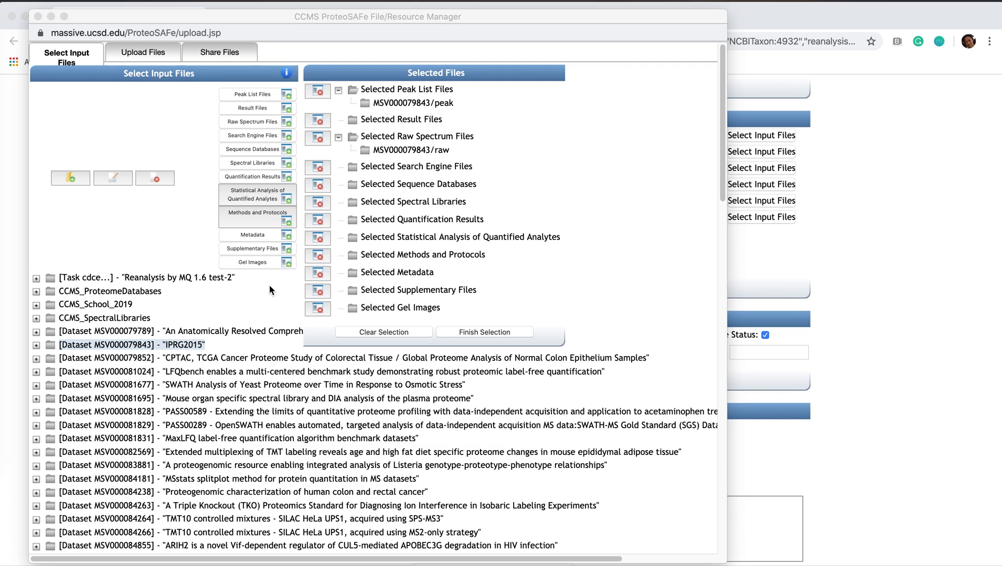
# - Examine the folders and raw files inside the IPRG2015 dataset MSV000079843, and collapse it again
pyautogui.click(183, 348)
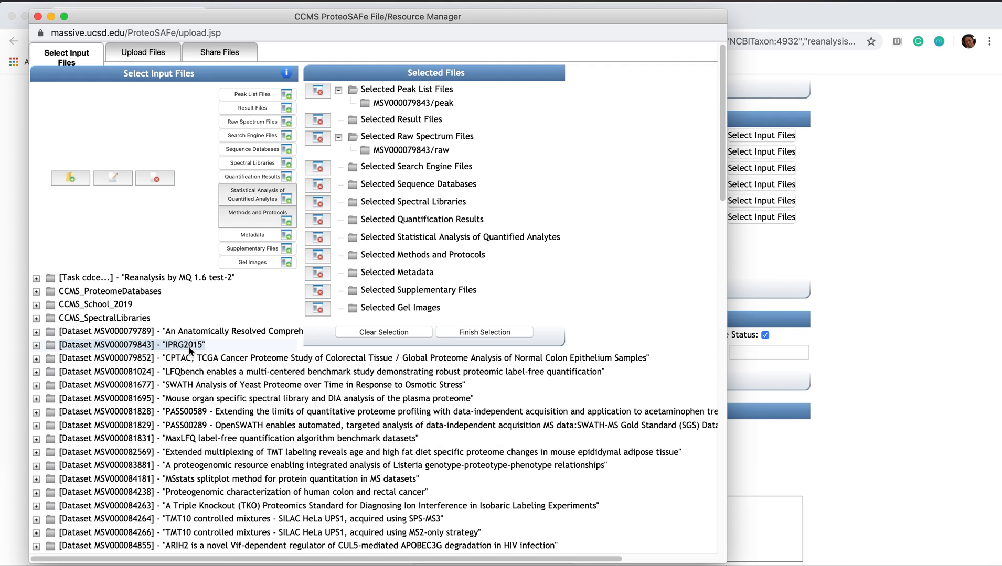
pyautogui.click(189, 346)
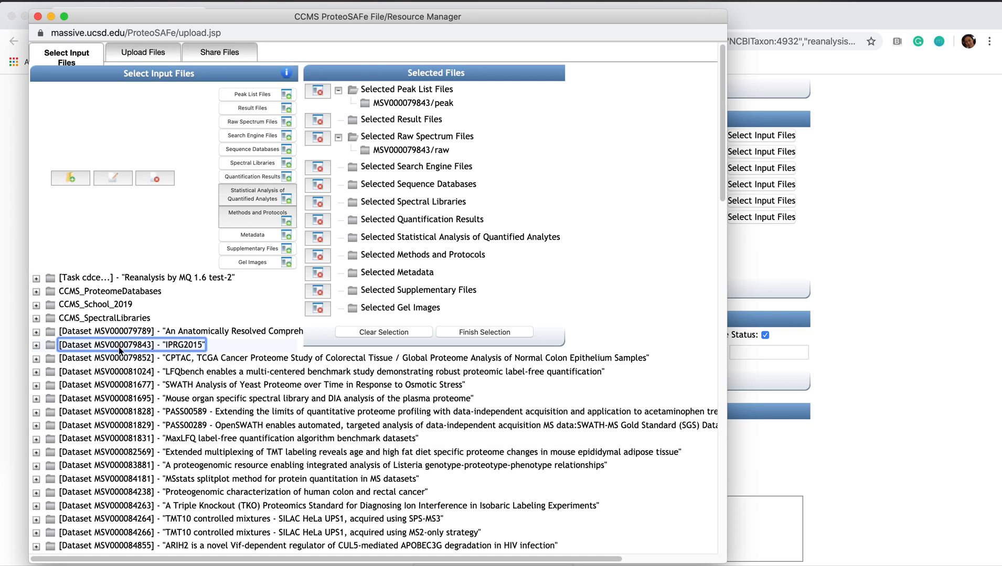
pyautogui.click(36, 345)
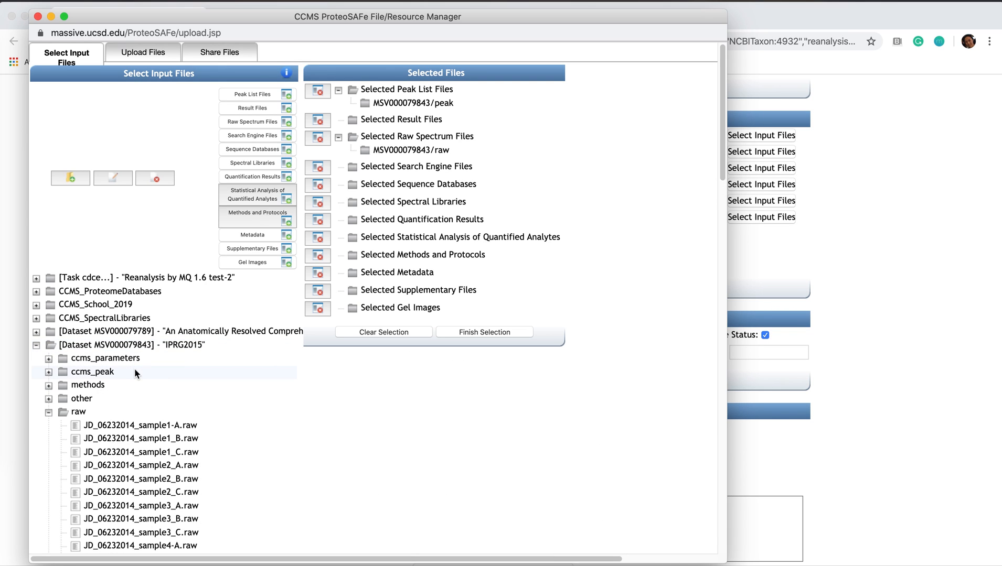
pyautogui.scroll(-5, 224, 385)
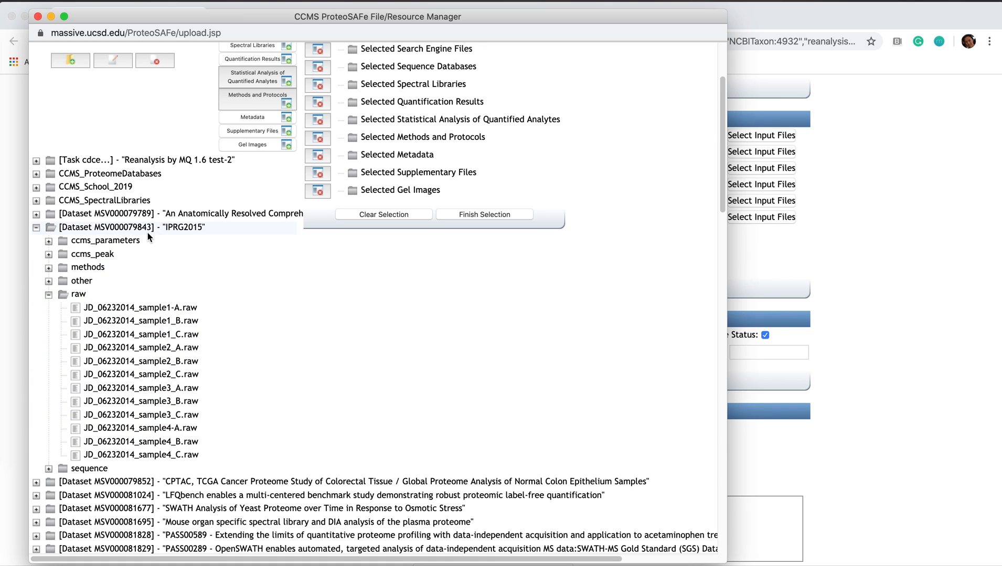
pyautogui.click(36, 228)
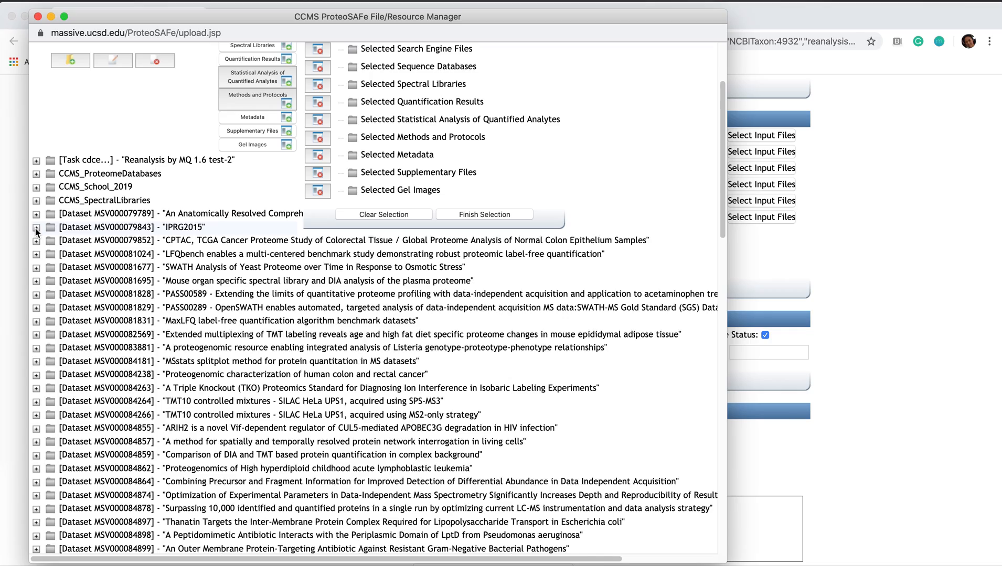
# - Locate the reanlz-02-MaxQuant folder among the personally uploaded files for MSV000079843
pyautogui.scroll(-10, 35, 231)
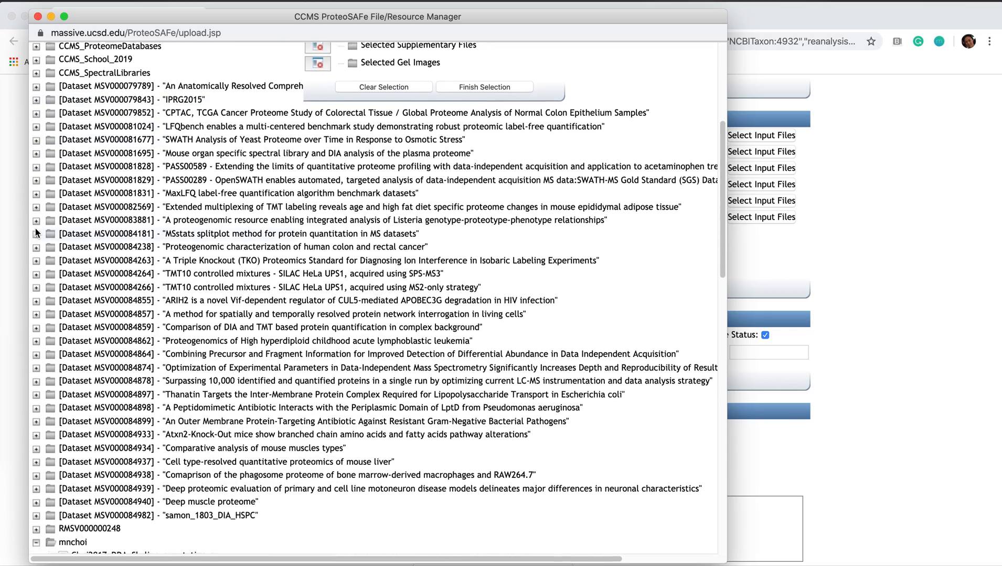
pyautogui.scroll(-2, 35, 231)
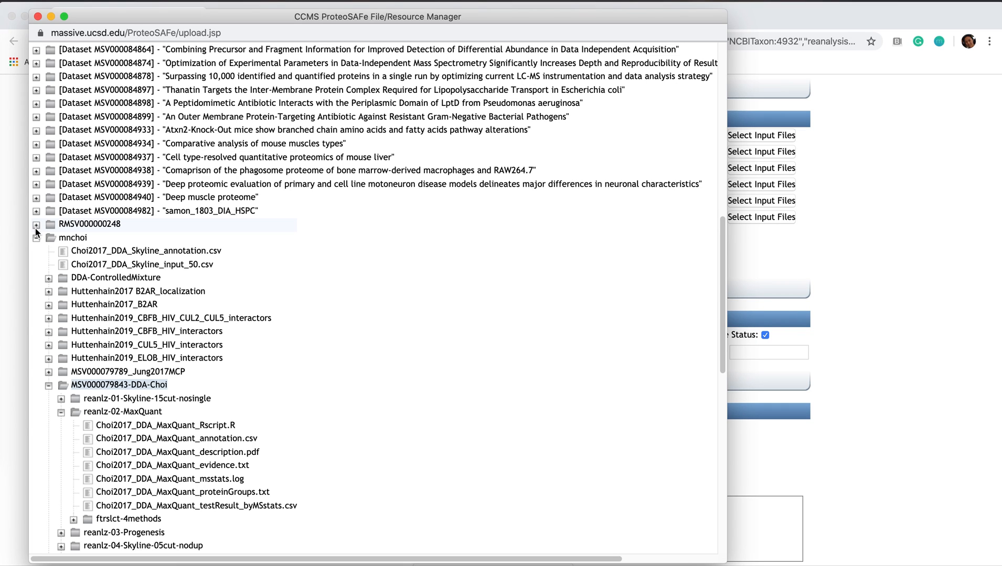
pyautogui.scroll(-1, 37, 230)
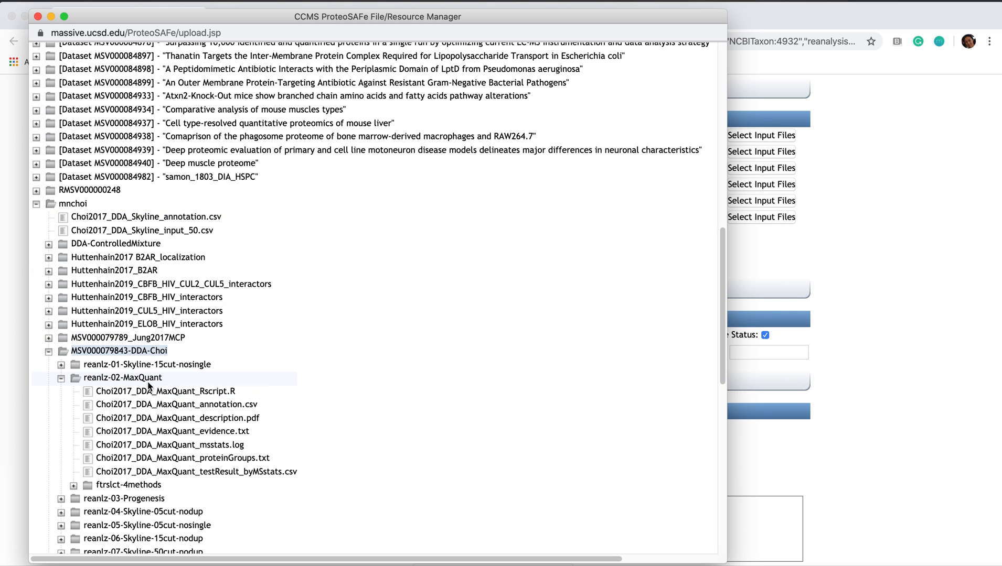
pyautogui.click(142, 378)
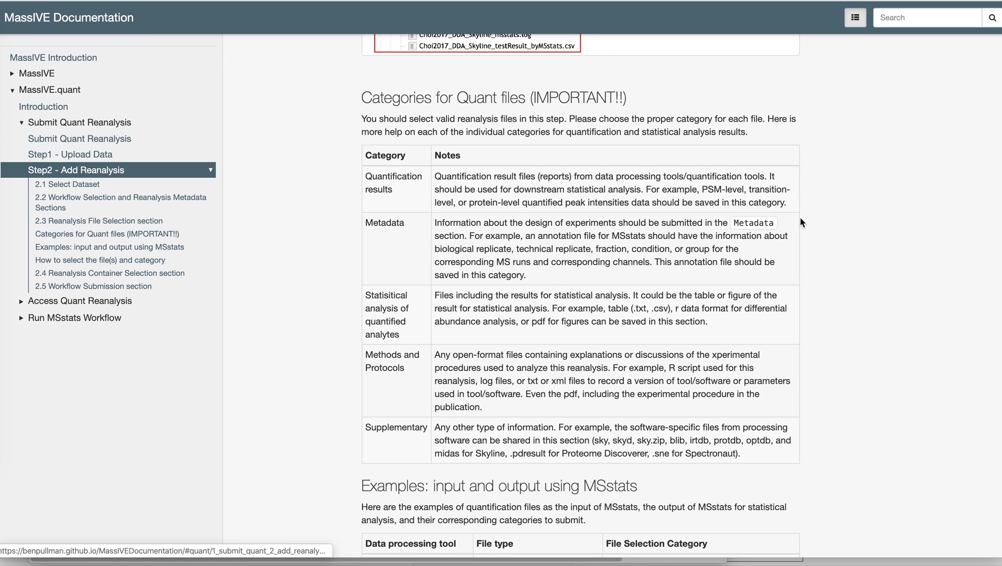
# - Review the MassIVE documentation on quant file categories and the example table matching MSstats and MaxQuant file types to categories
pyautogui.scroll(-3, 827, 261)
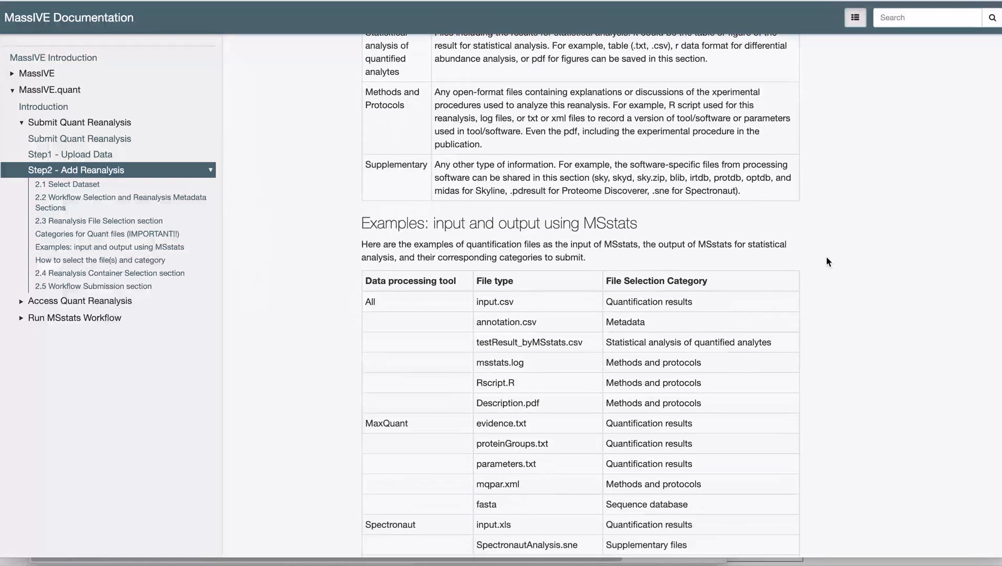
pyautogui.scroll(2, 826, 259)
pyautogui.scroll(2, 827, 261)
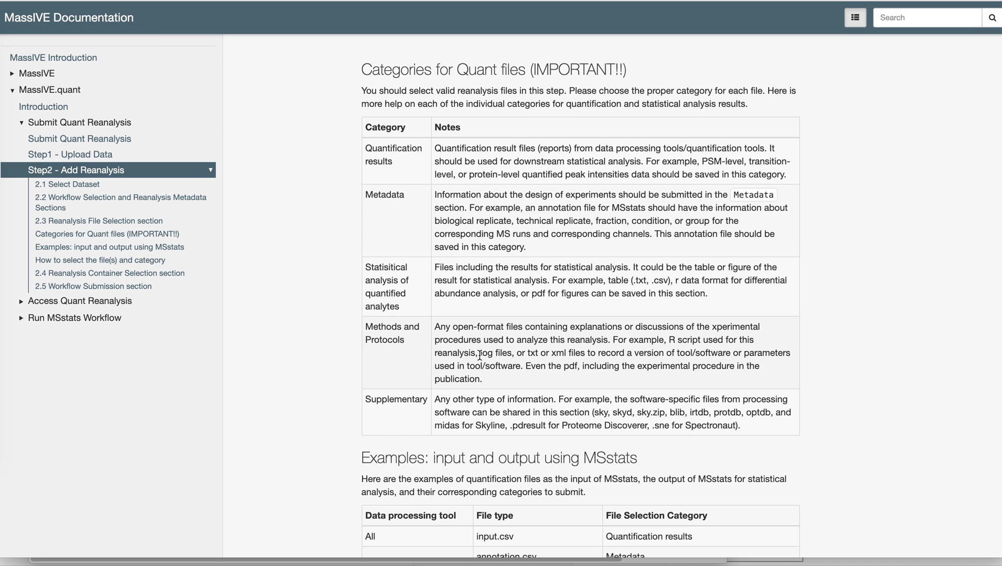
pyautogui.scroll(-2, 479, 355)
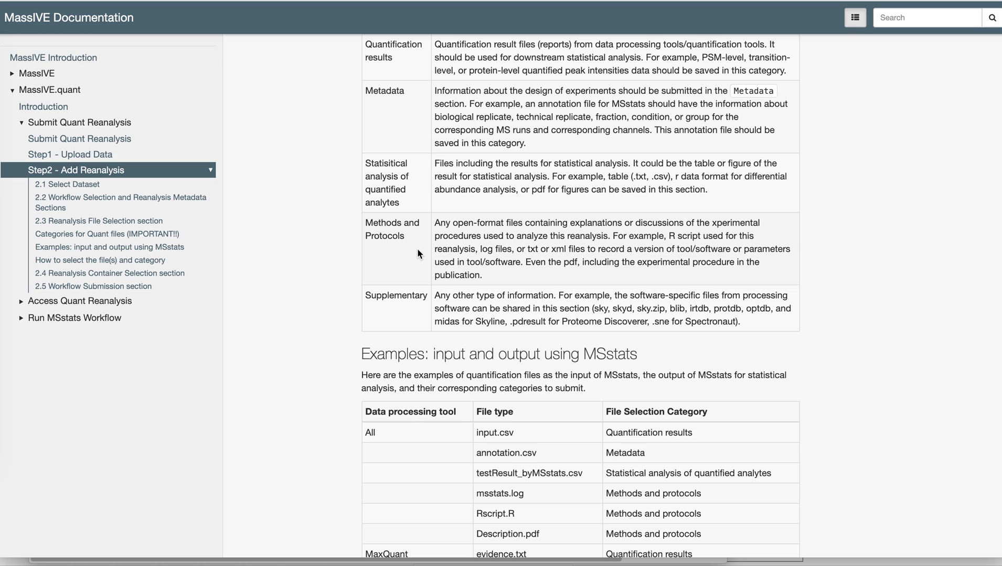
pyautogui.scroll(1, 417, 248)
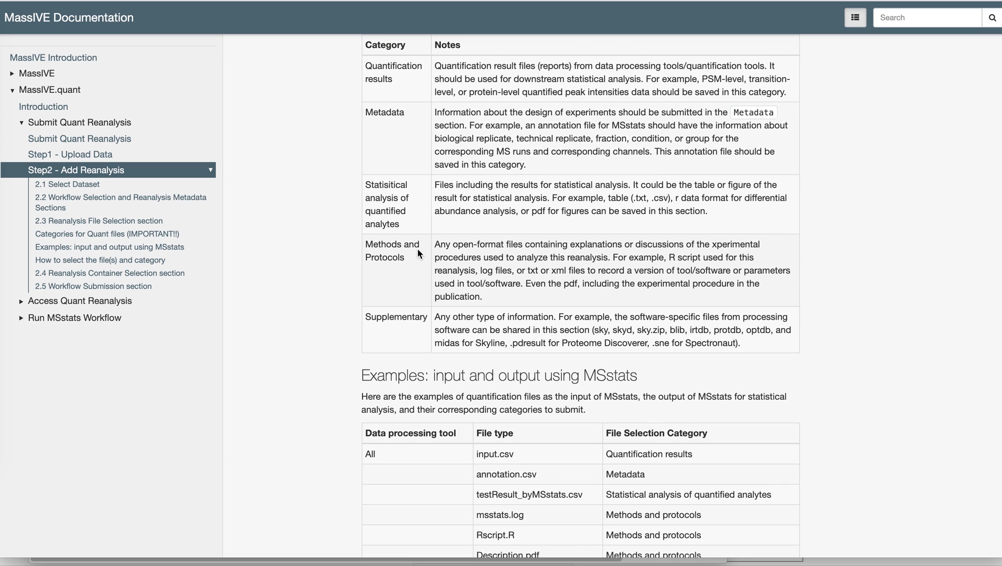
pyautogui.scroll(-1, 417, 248)
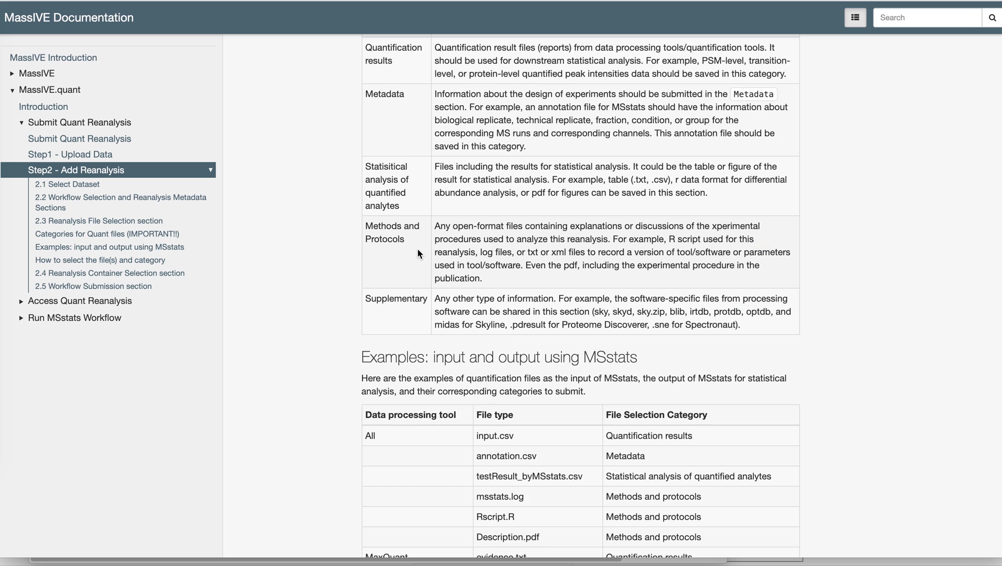
pyautogui.scroll(4, 418, 249)
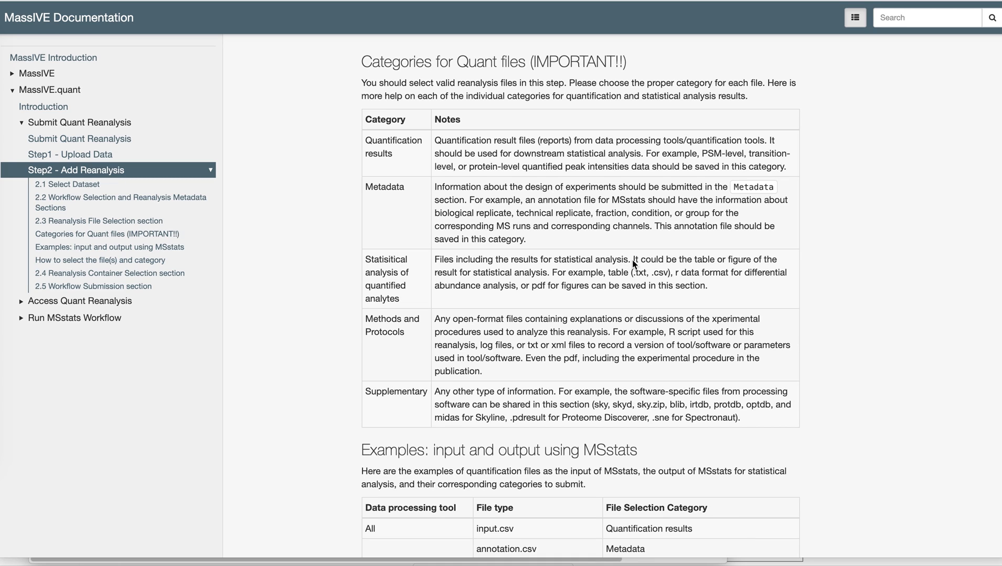
pyautogui.scroll(-2, 599, 312)
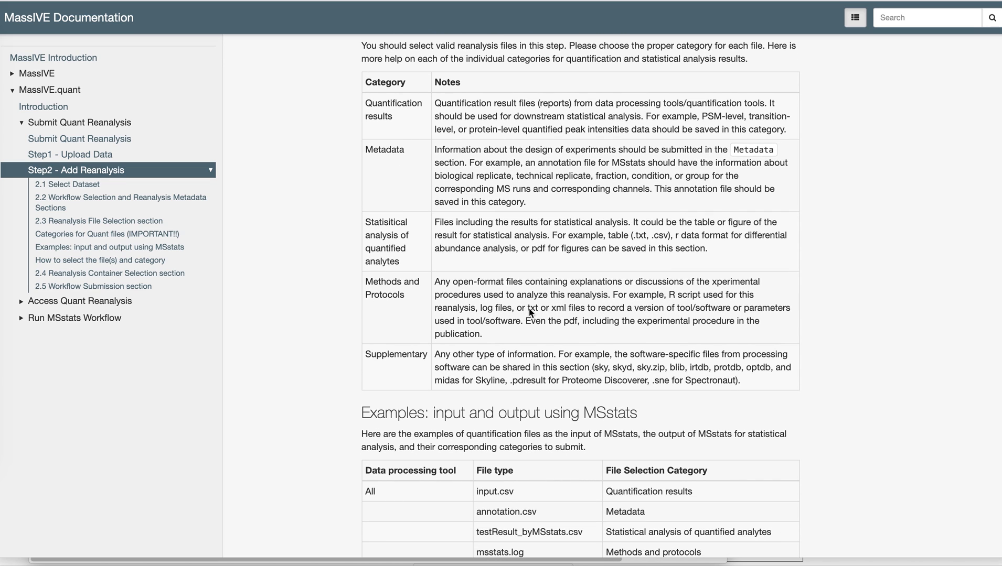
pyautogui.scroll(-10, 515, 306)
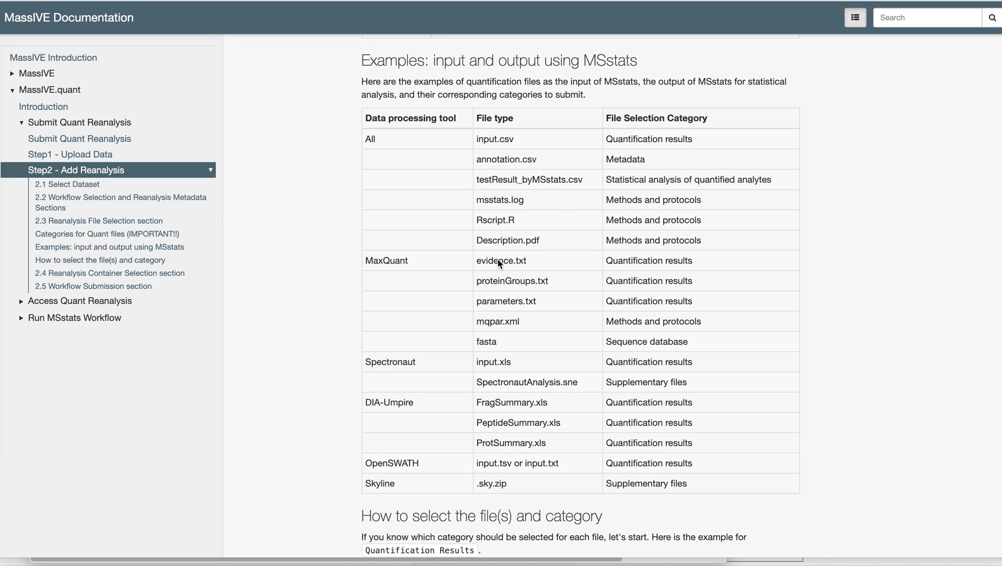
pyautogui.scroll(-1, 527, 285)
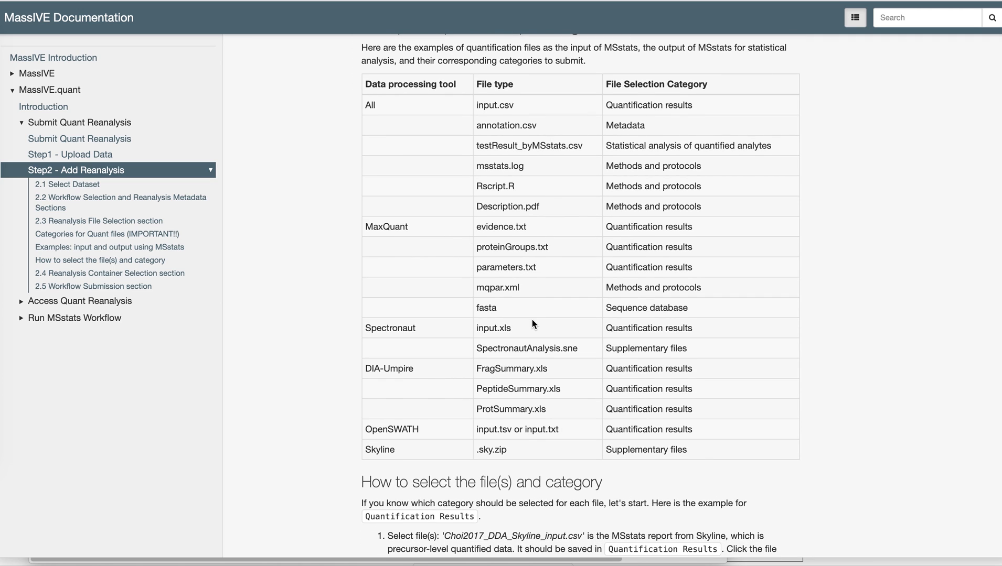
pyautogui.scroll(-2, 533, 324)
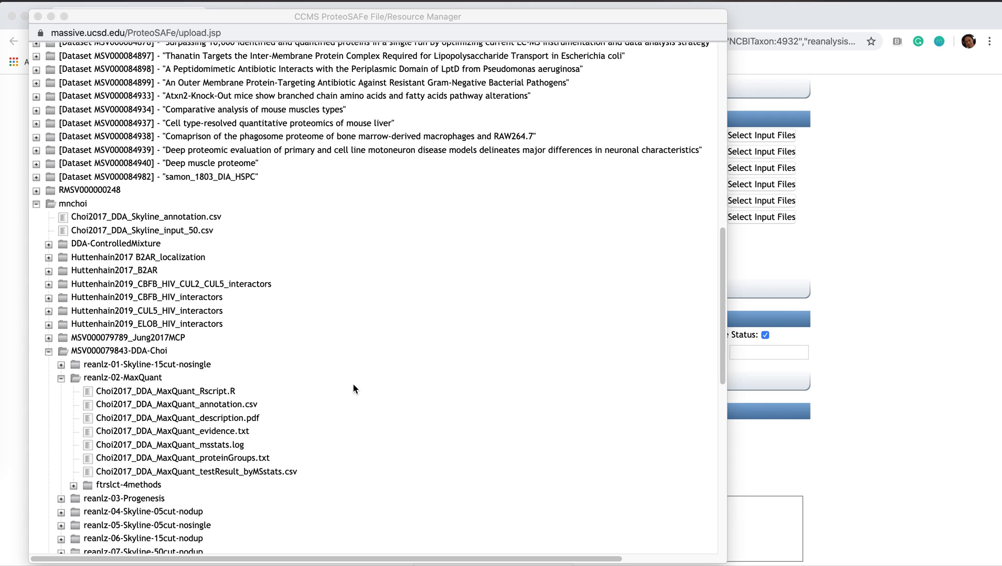
# - Add Choi2017_DDA_MaxQuant_evidence.txt and Choi2017_DDA_MaxQuant_proteinGroups.txt from the reanlz-02-MaxQuant folder to the Quantification Results category
pyautogui.scroll(-5, 355, 389)
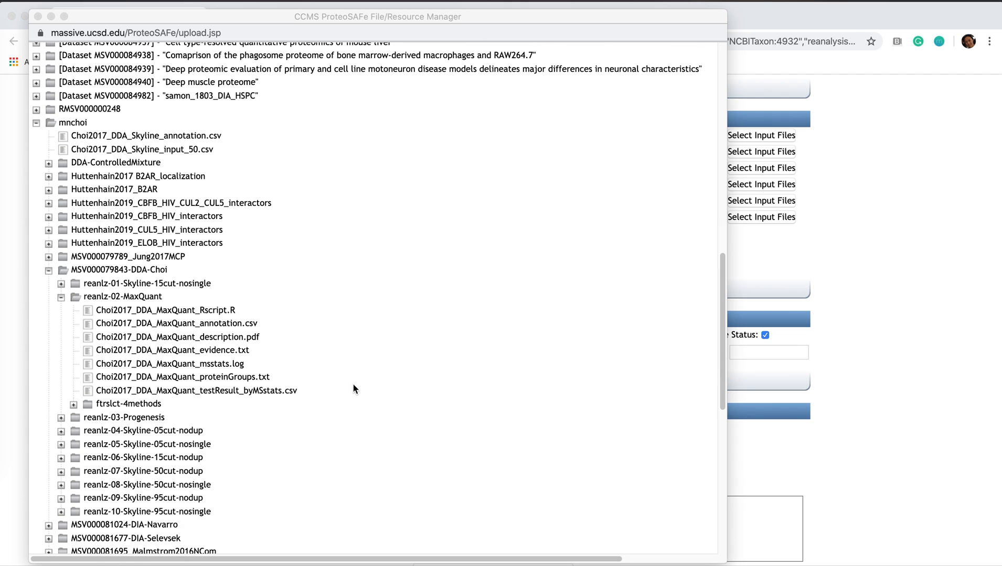
pyautogui.click(226, 355)
pyautogui.click(226, 352)
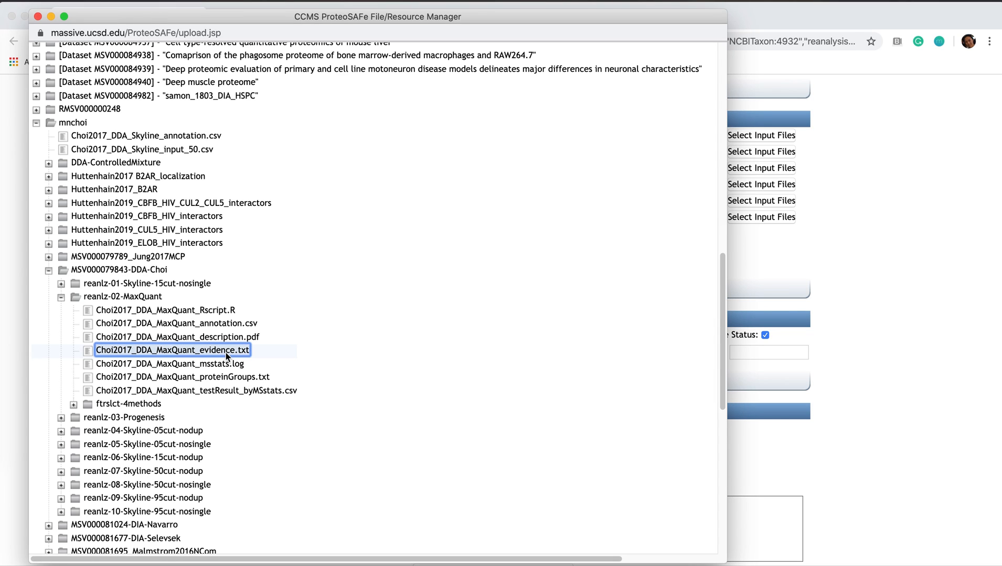
pyautogui.keyDown('super'); pyautogui.click(232, 377); pyautogui.keyUp('super')
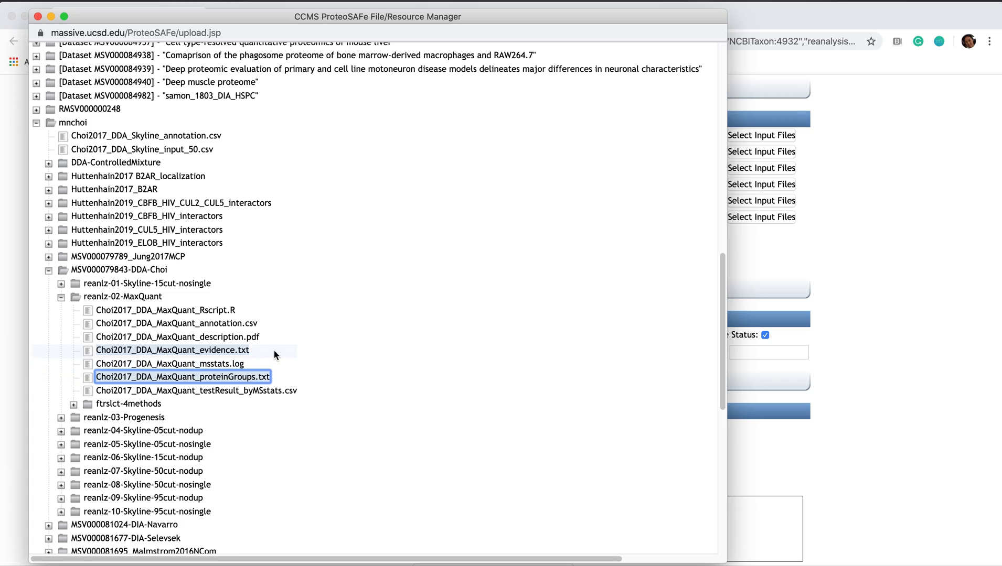
pyautogui.scroll(10, 275, 351)
pyautogui.scroll(5, 280, 322)
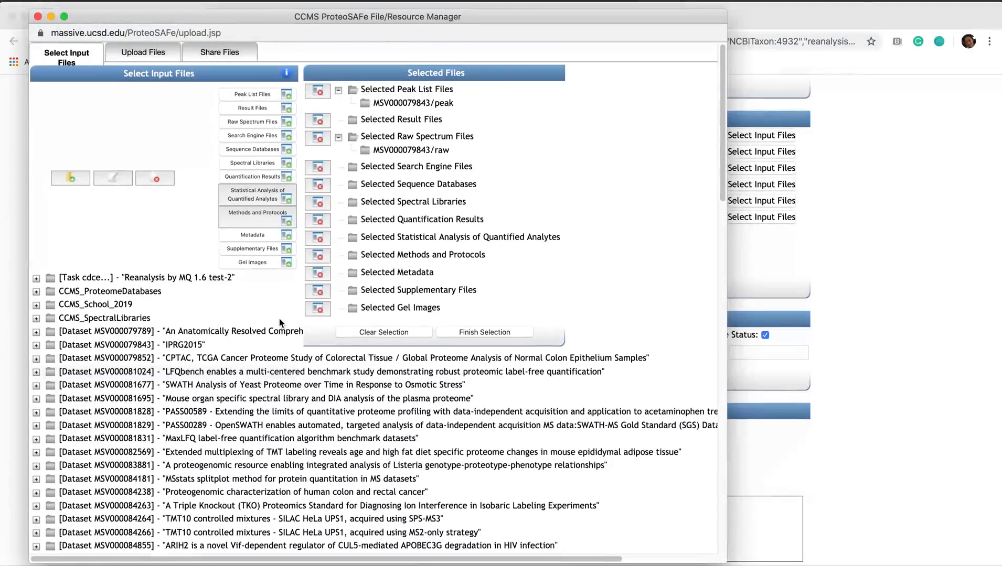
pyautogui.click(255, 179)
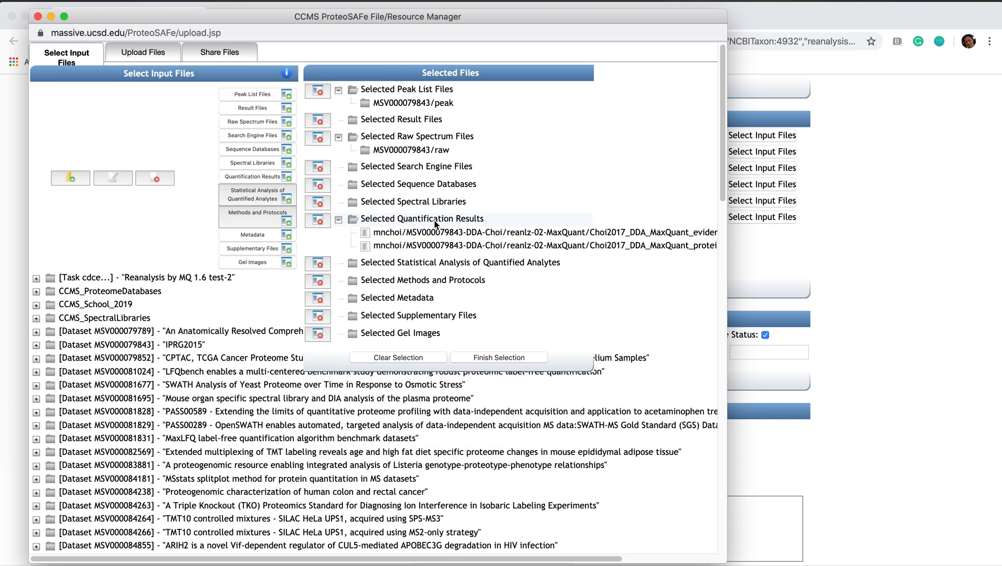
# - Add Choi2017_DDA_MaxQuant_annotation.csv from the reanlz-02-MaxQuant folder to the Metadata category
pyautogui.scroll(-15, 245, 269)
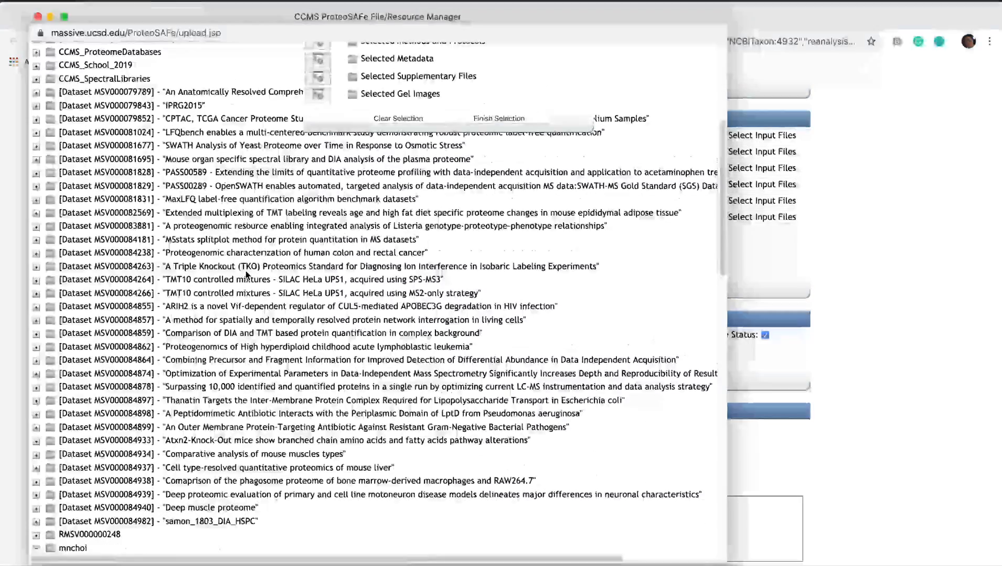
pyautogui.scroll(-5, 246, 273)
pyautogui.scroll(6, 245, 269)
pyautogui.scroll(-1, 245, 269)
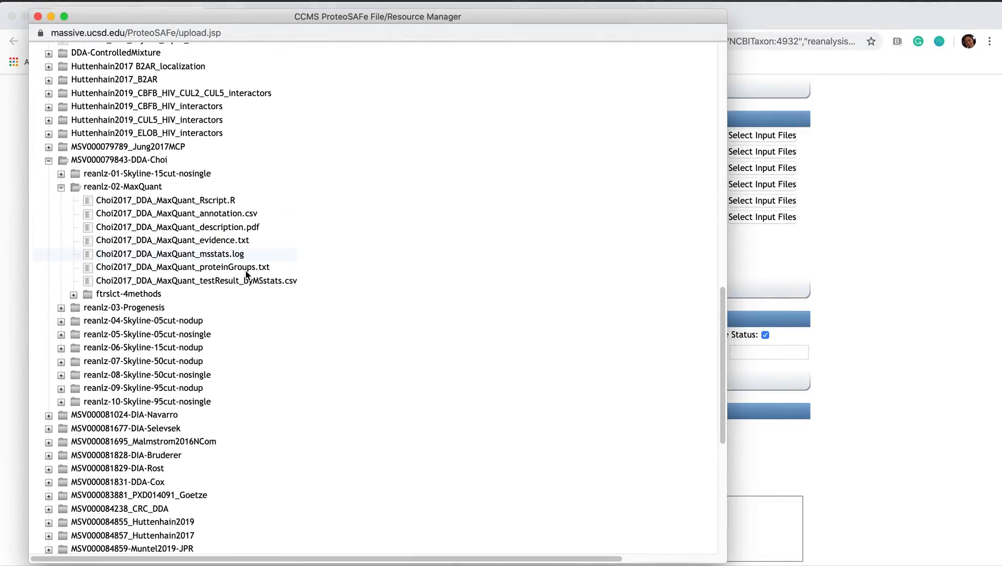
pyautogui.click(230, 220)
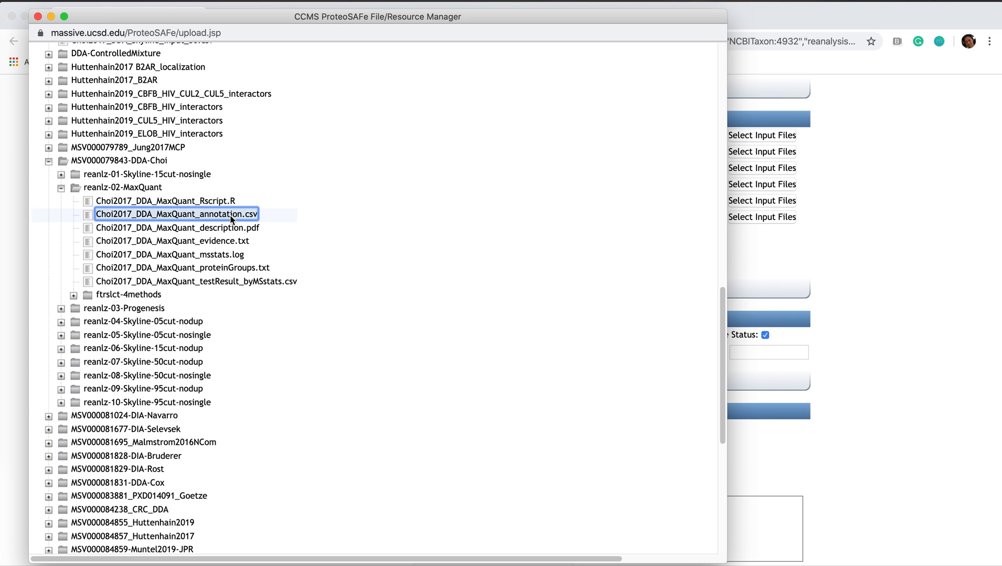
pyautogui.scroll(15, 297, 197)
pyautogui.scroll(10, 297, 199)
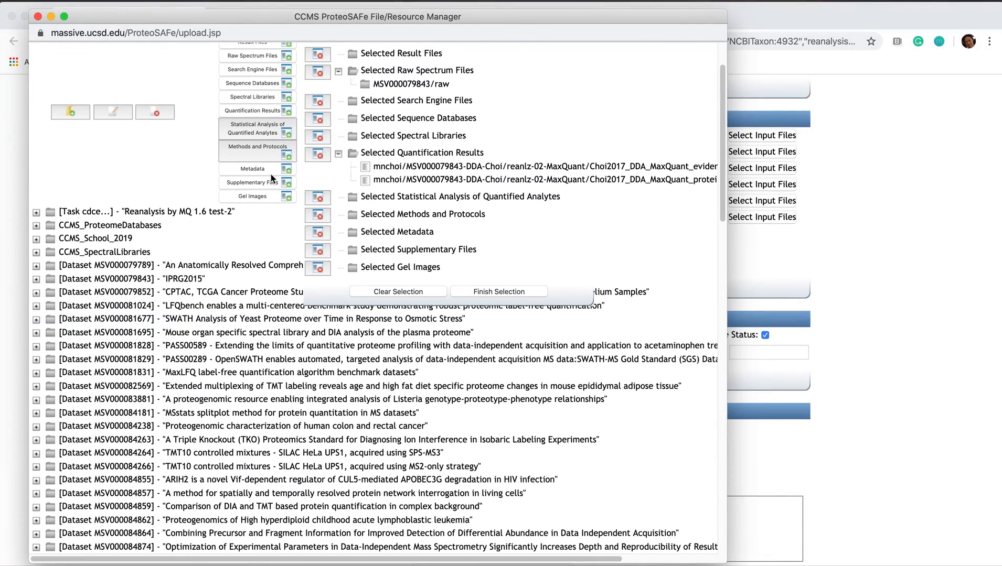
pyautogui.click(265, 172)
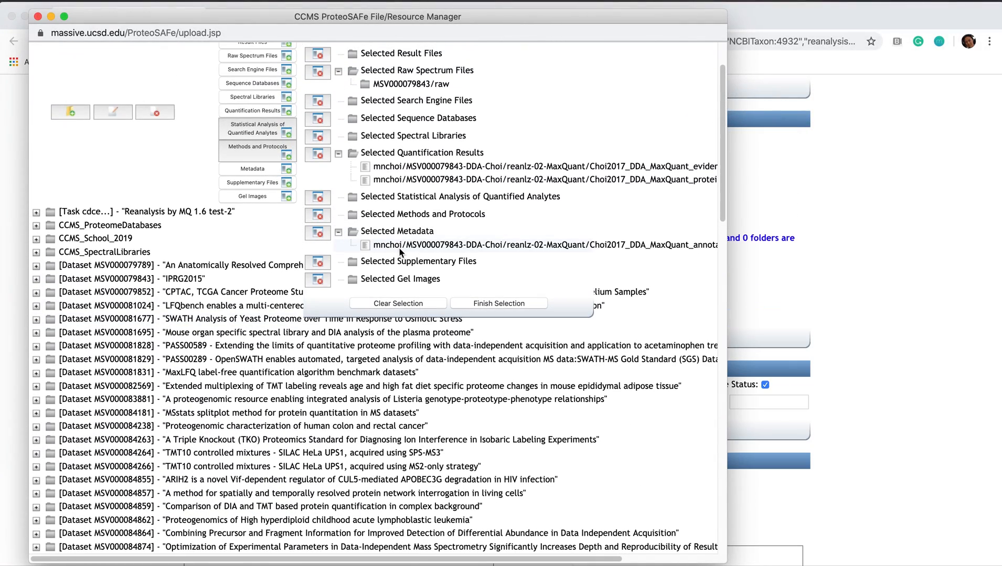
# - Add Choi2017_DDA_MaxQuant_testResult_byMSstats.csv from the reanlz-02-MaxQuant folder to the Statistical Analysis of Quantified Analytes category
pyautogui.scroll(-20, 225, 294)
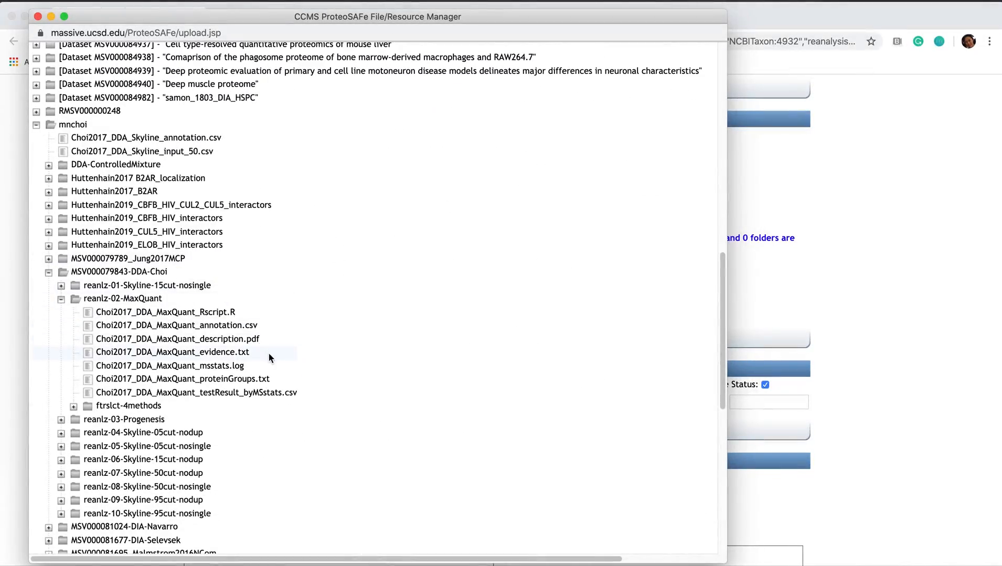
pyautogui.click(224, 394)
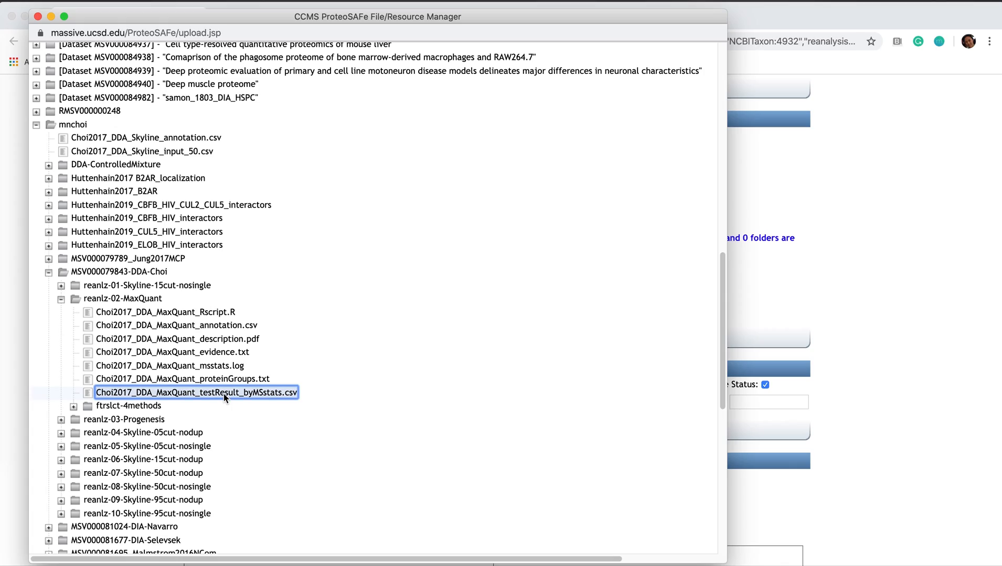
pyautogui.scroll(10, 253, 358)
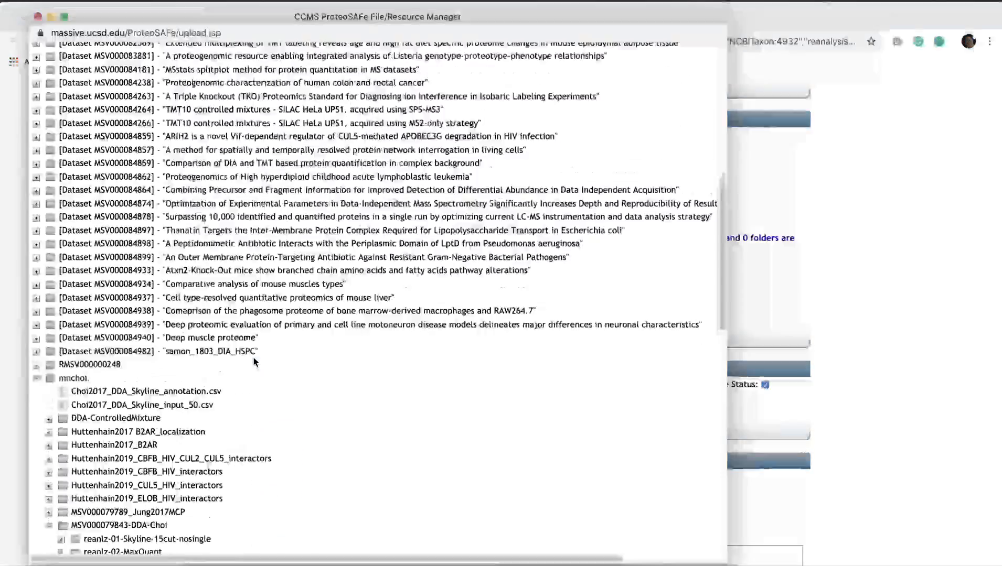
pyautogui.scroll(5, 254, 361)
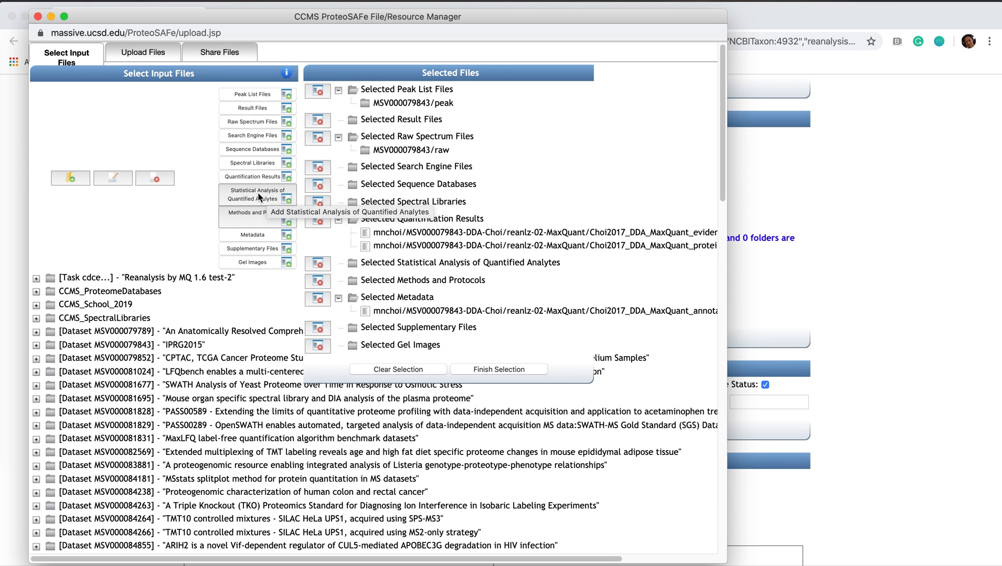
pyautogui.click(258, 197)
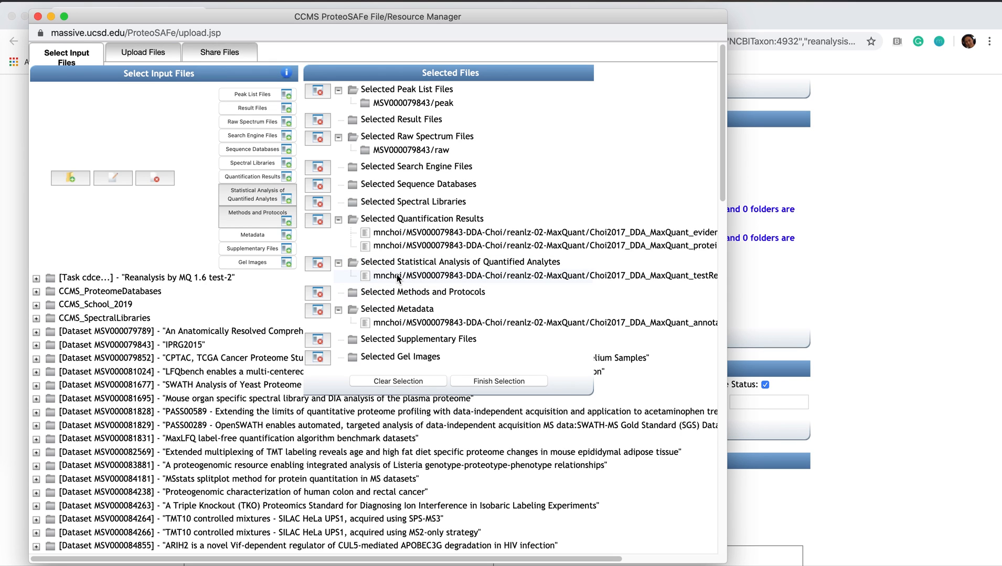
# - Add Choi2017_DDA_MaxQuant_Rscript.R, Choi2017_DDA_MaxQuant_description.pdf and Choi2017_DDA_MaxQuant_msstats.log from the reanlz-02-MaxQuant folder to the Methods and Protocols category
pyautogui.scroll(-15, 208, 338)
pyautogui.scroll(3, 208, 328)
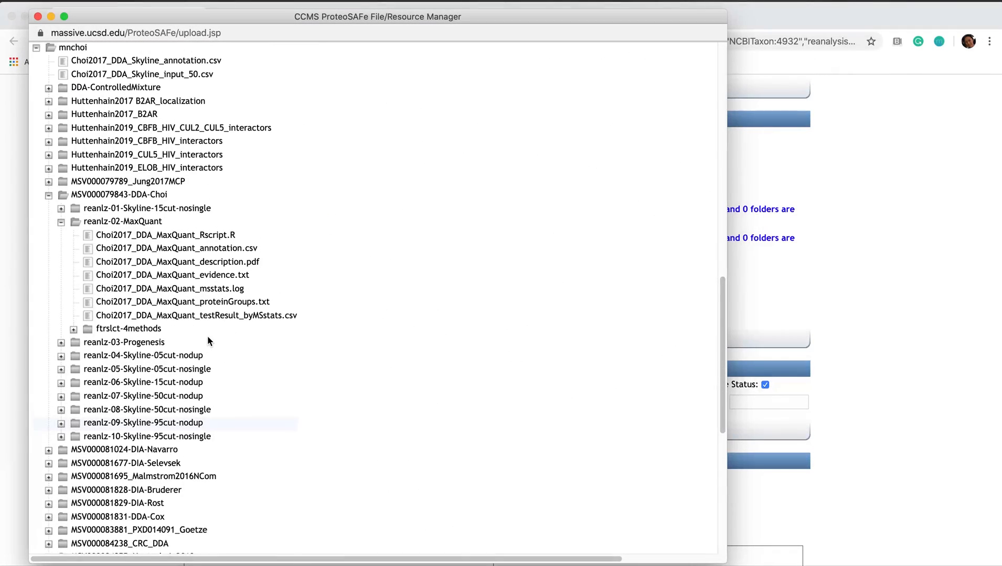
pyautogui.click(215, 244)
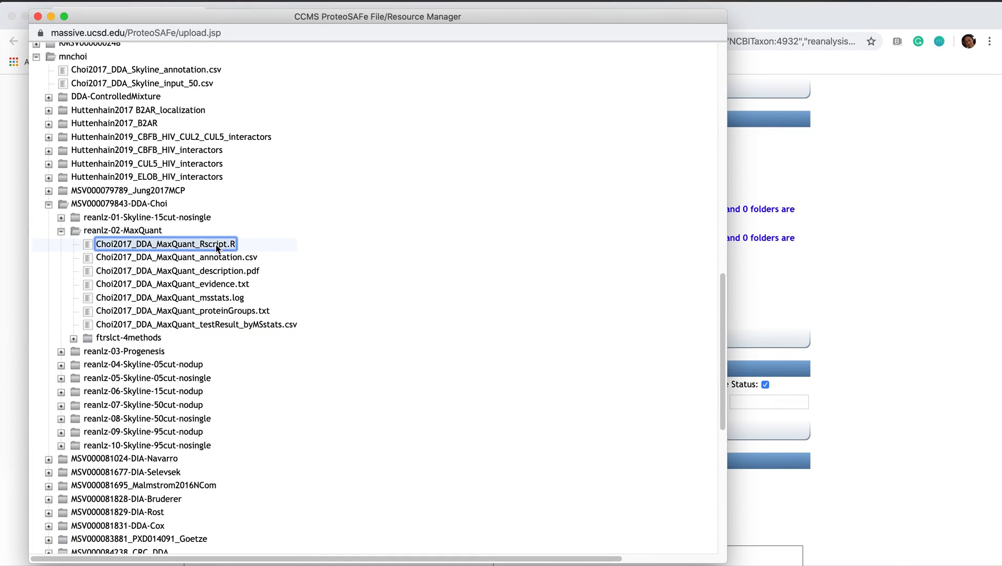
pyautogui.keyDown('super'); pyautogui.click(224, 270); pyautogui.keyUp('super')
pyautogui.keyDown('super'); pyautogui.click(221, 298); pyautogui.keyUp('super')
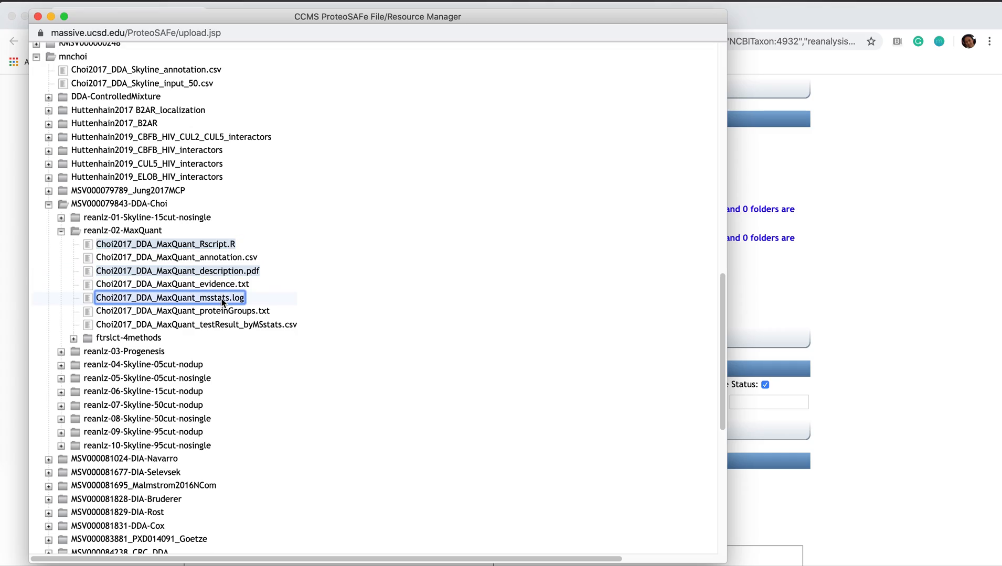
pyautogui.scroll(10, 224, 285)
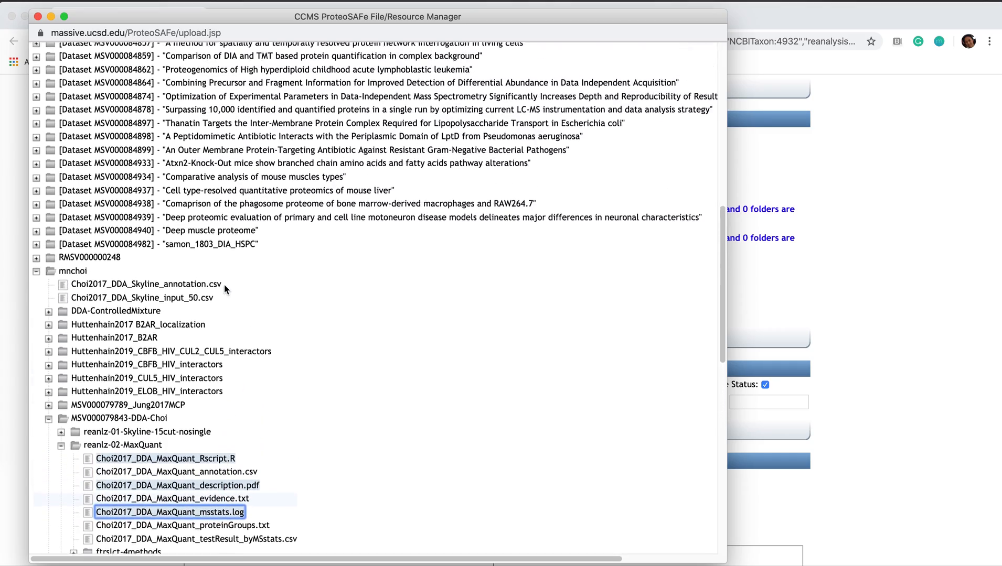
pyautogui.scroll(8, 225, 289)
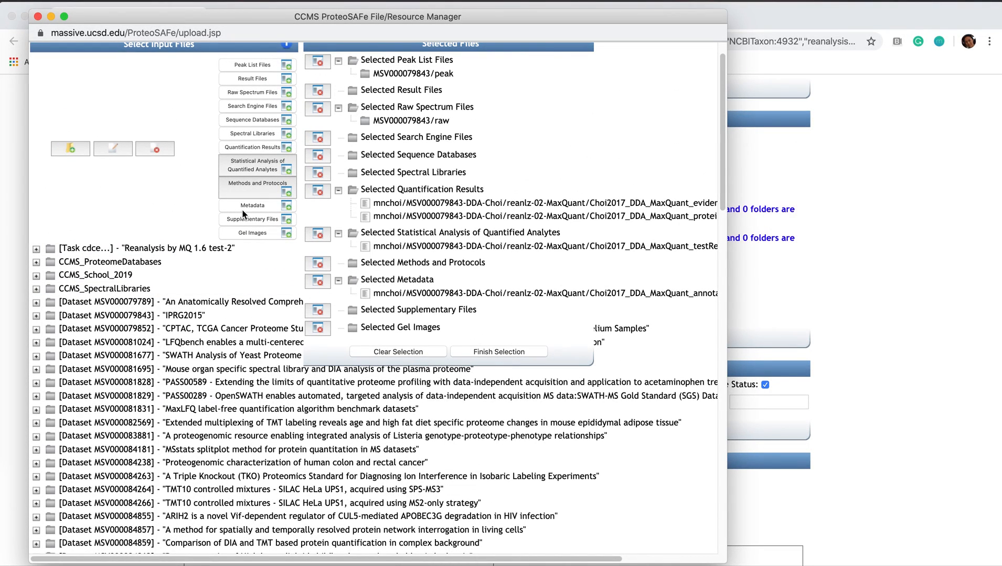
pyautogui.scroll(1, 242, 212)
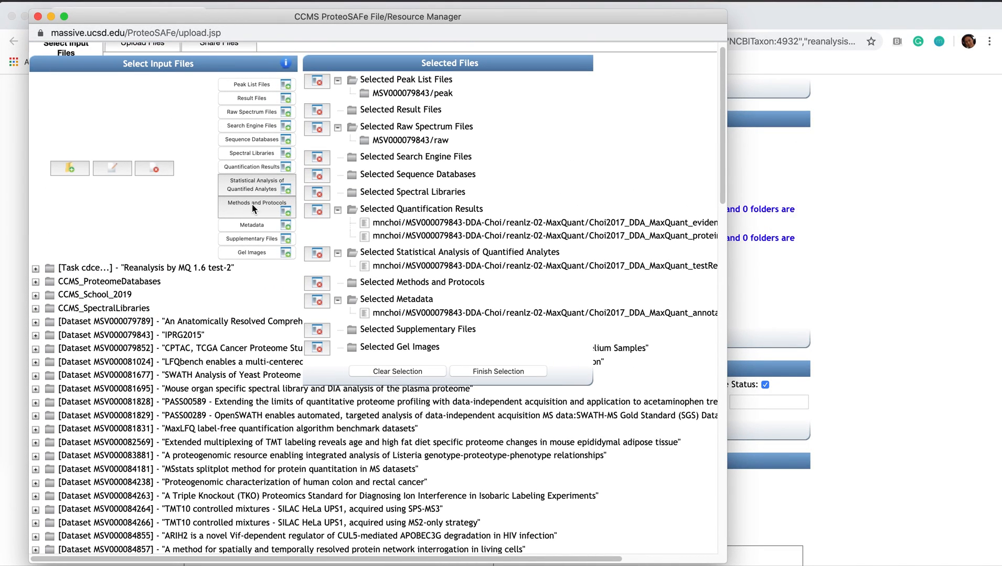
pyautogui.click(248, 204)
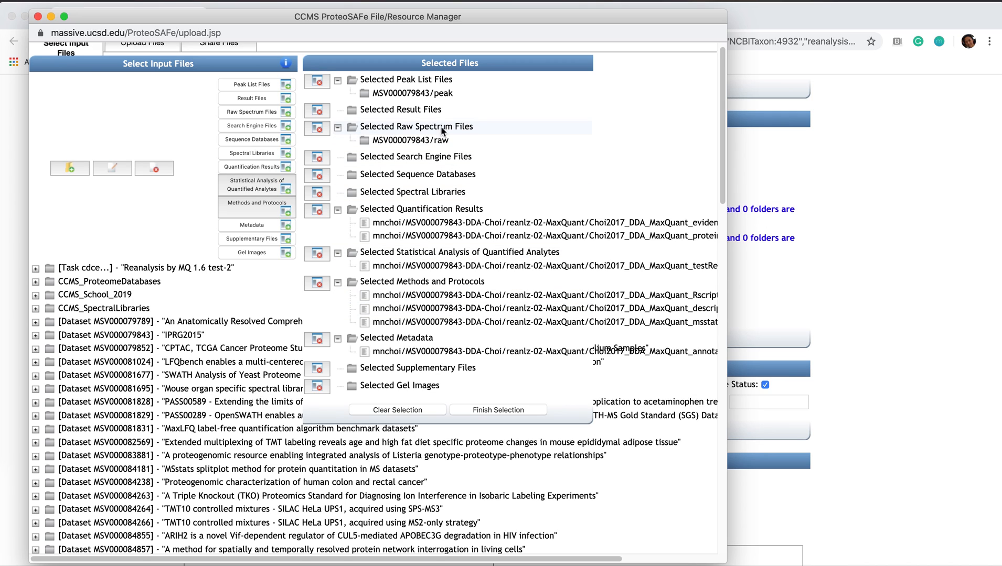
# - Remove the MSV000079843/peak folder from the selected Peak List Files and finish the file selection
pyautogui.click(417, 94)
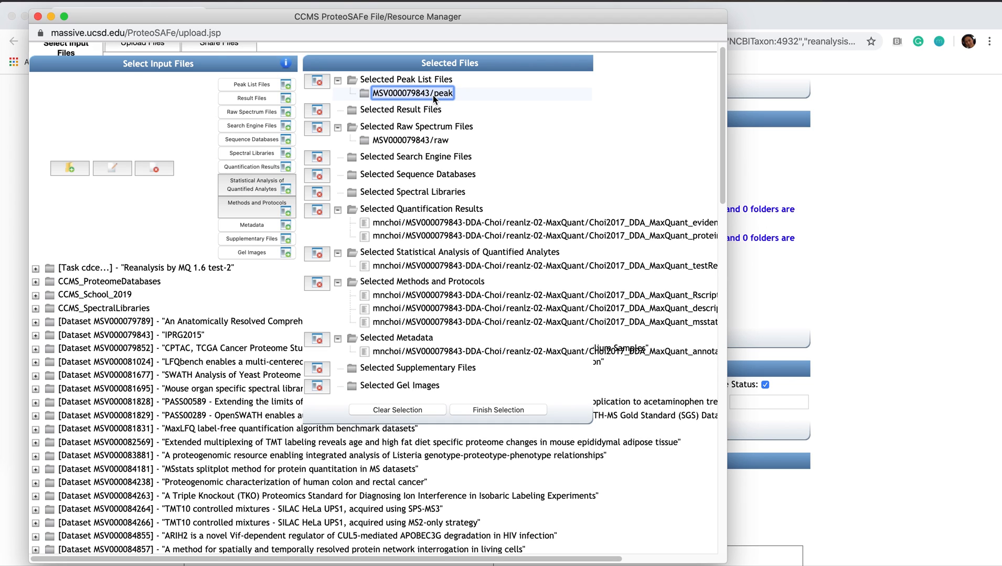
pyautogui.click(320, 82)
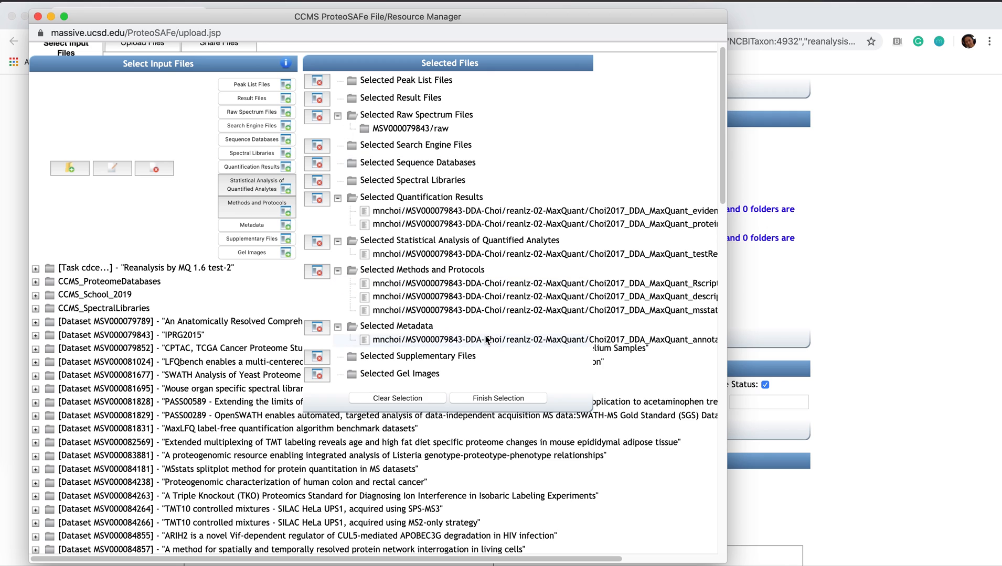
pyautogui.click(493, 400)
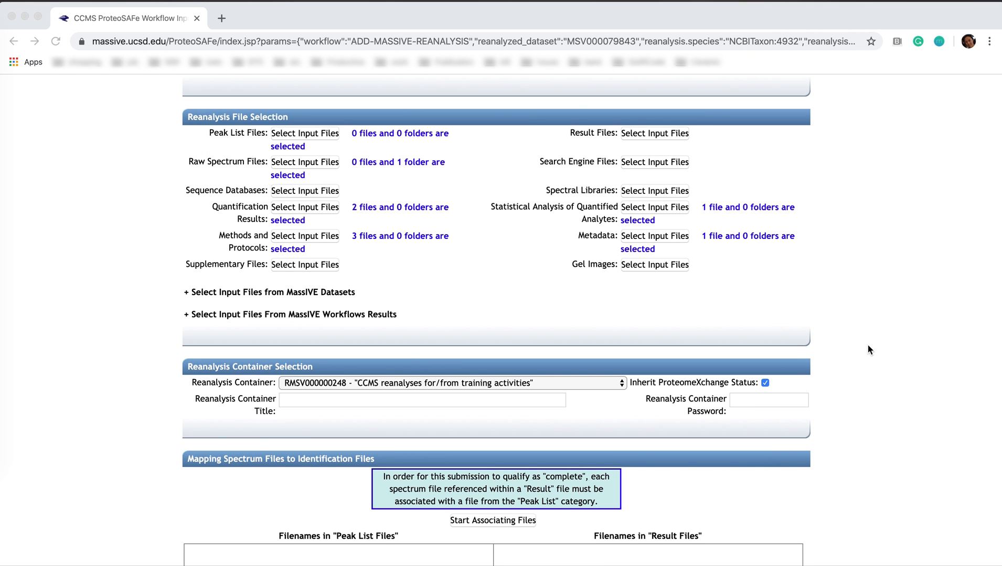
# - Review the reanalysis container options and keep RMSV000000248 - "CCMS reanalyses for/from training activities" as the container
pyautogui.scroll(-5, 867, 346)
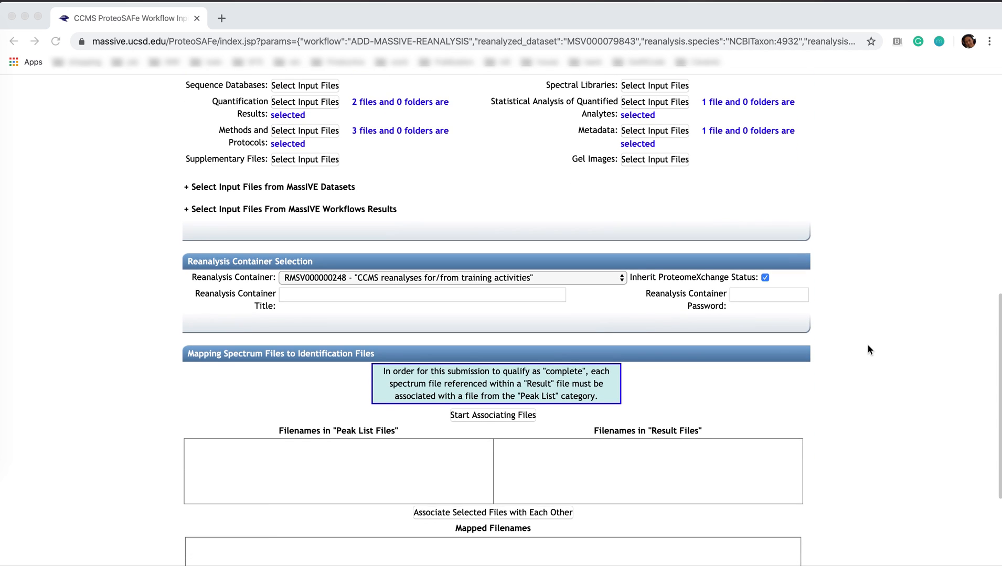
pyautogui.scroll(-1, 867, 346)
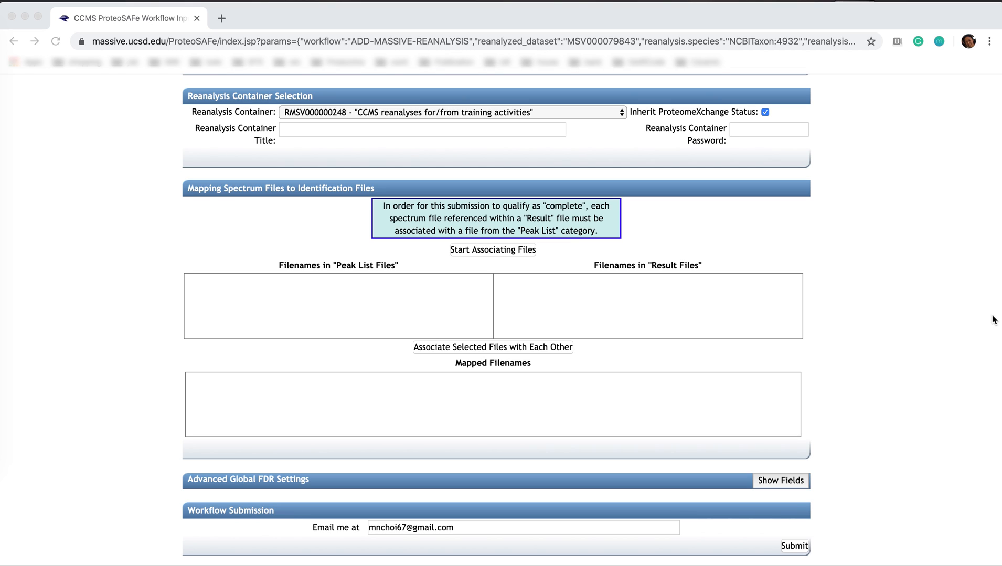
pyautogui.click(620, 115)
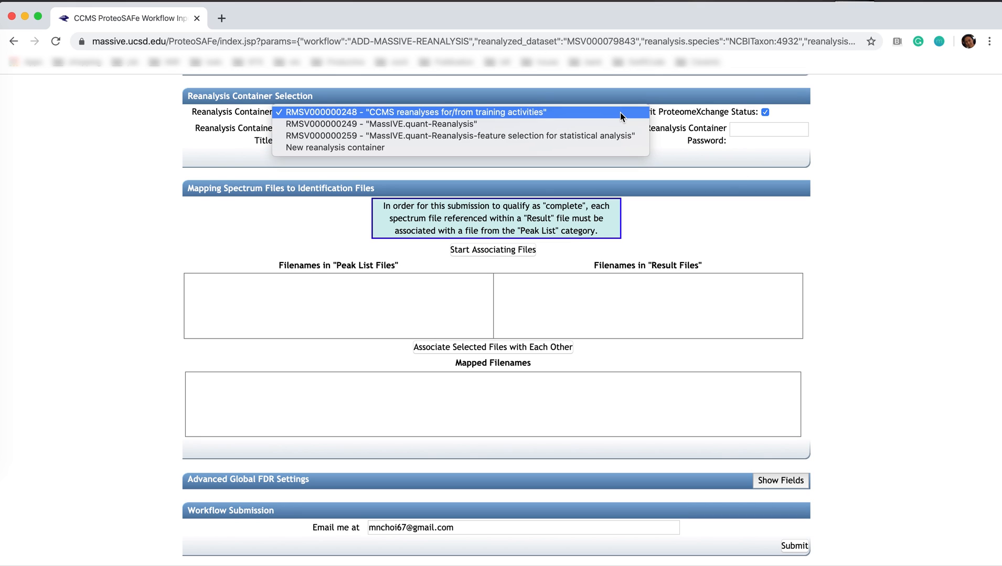
pyautogui.click(491, 112)
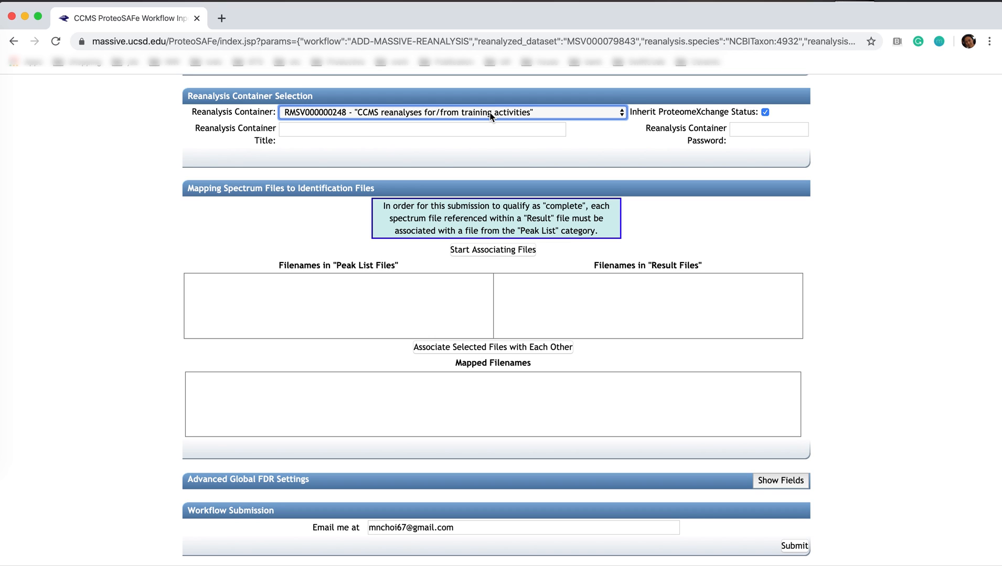
pyautogui.click(619, 115)
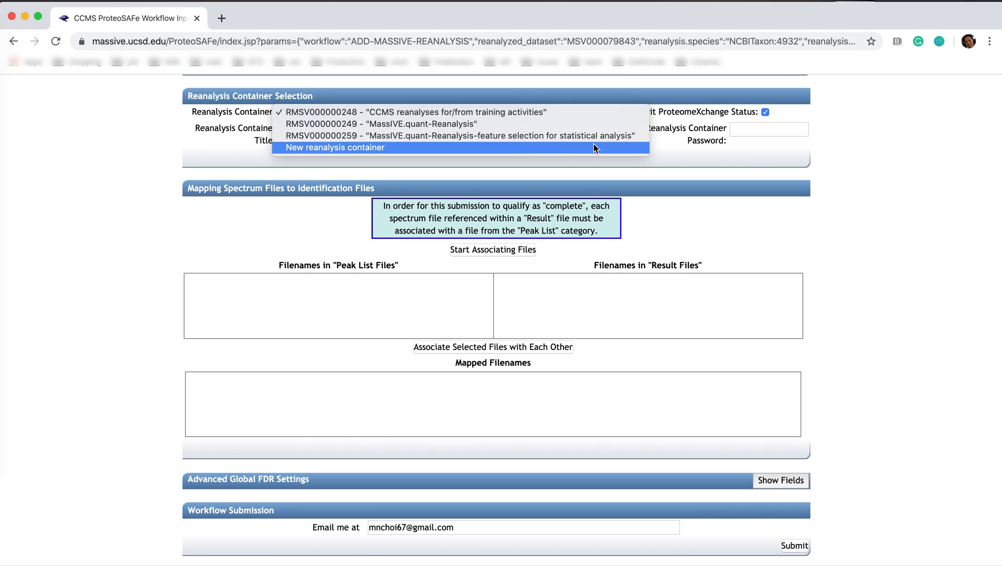
pyautogui.click(631, 88)
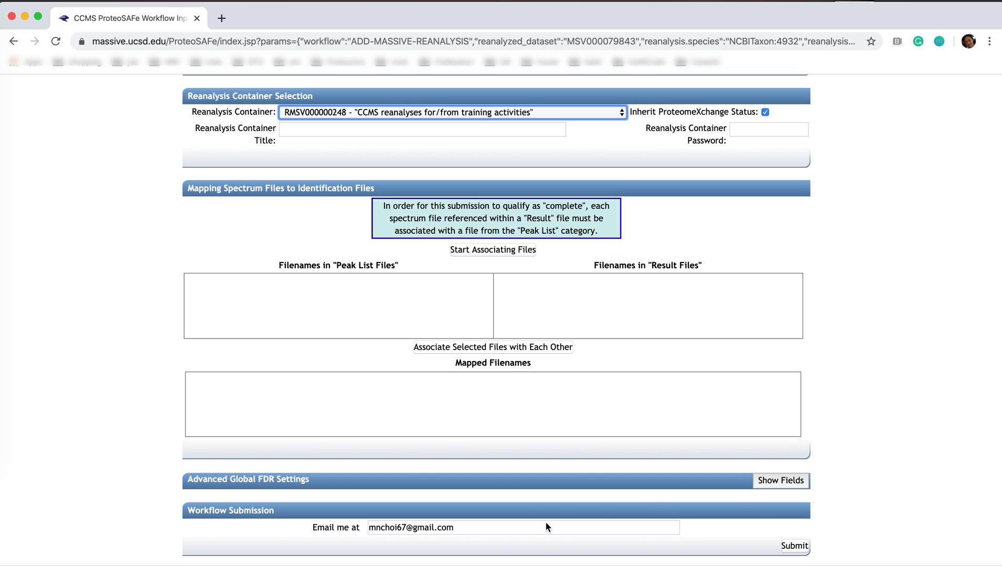
# - Submit the reanalysis workflow with the notification e-mail address already entered, and review the input files listed in its job status
pyautogui.click(484, 528)
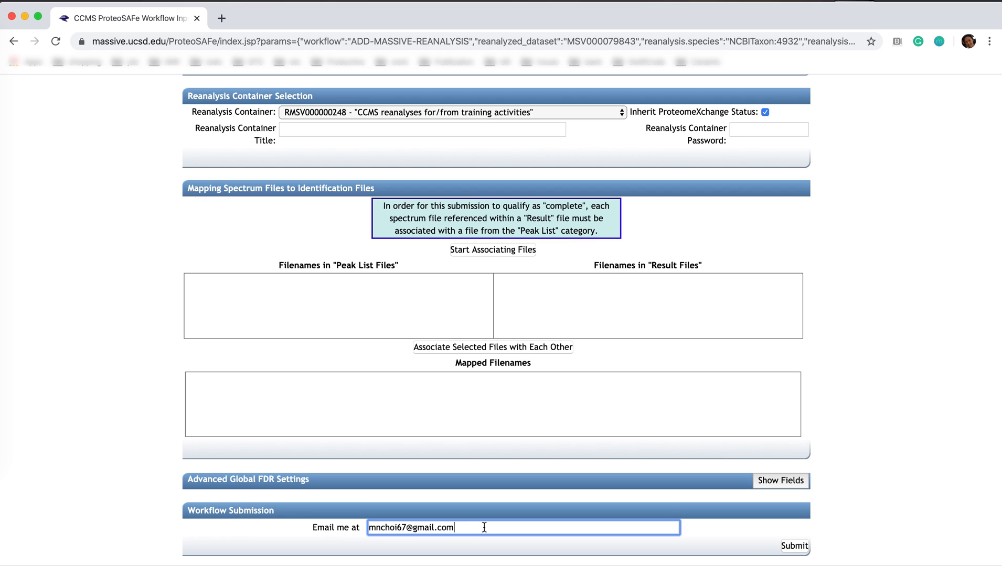
pyautogui.click(791, 548)
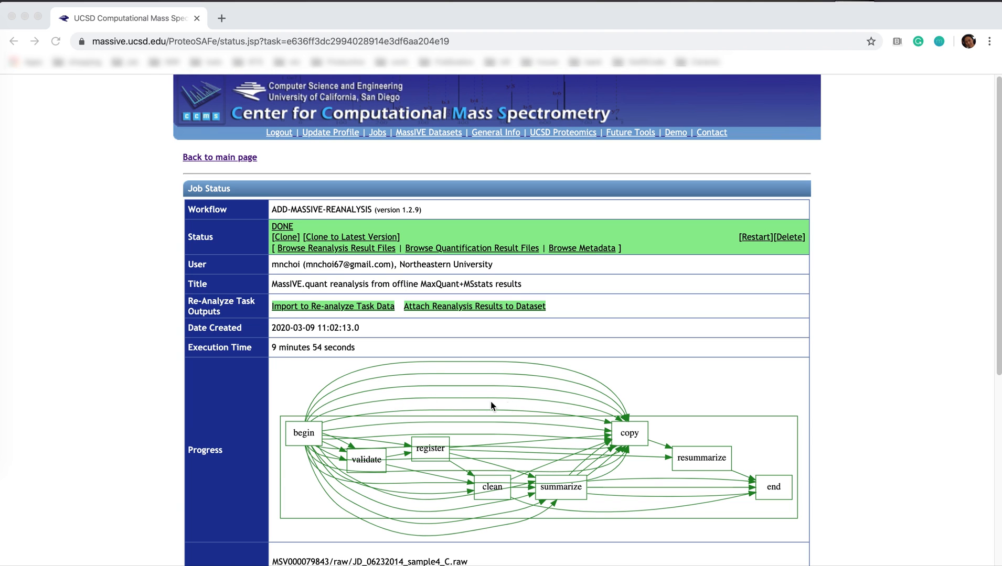
pyautogui.scroll(-6, 567, 419)
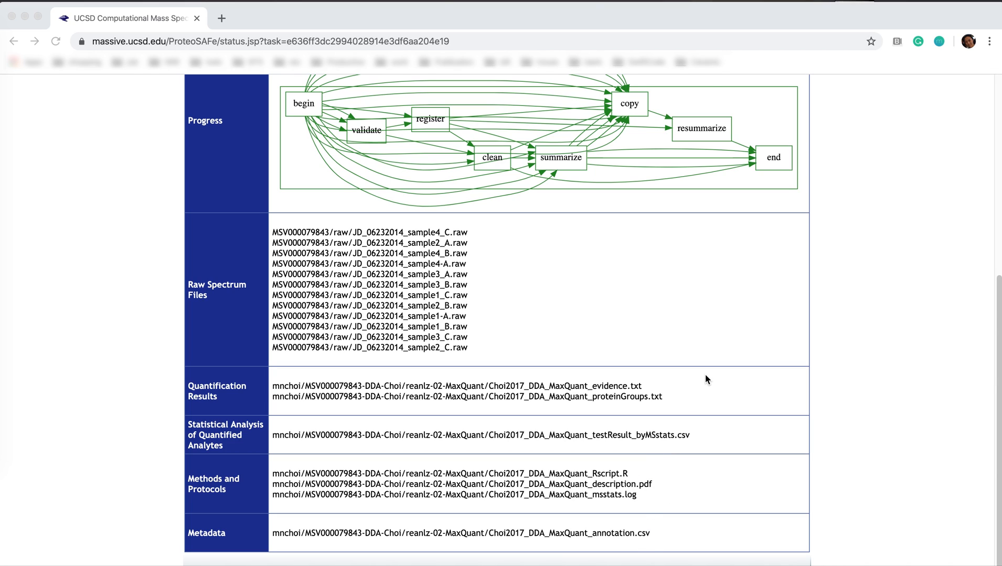
pyautogui.scroll(10, 705, 375)
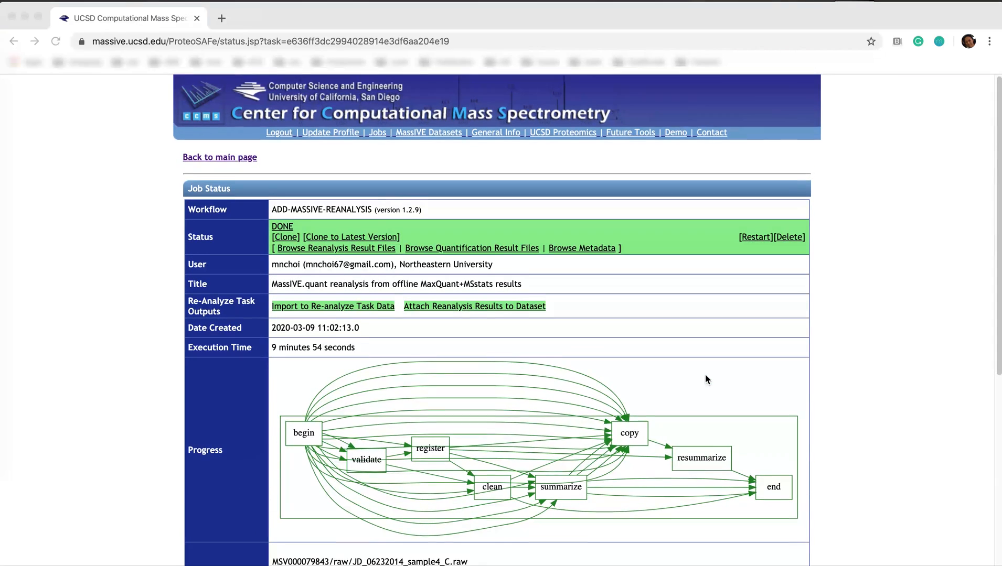